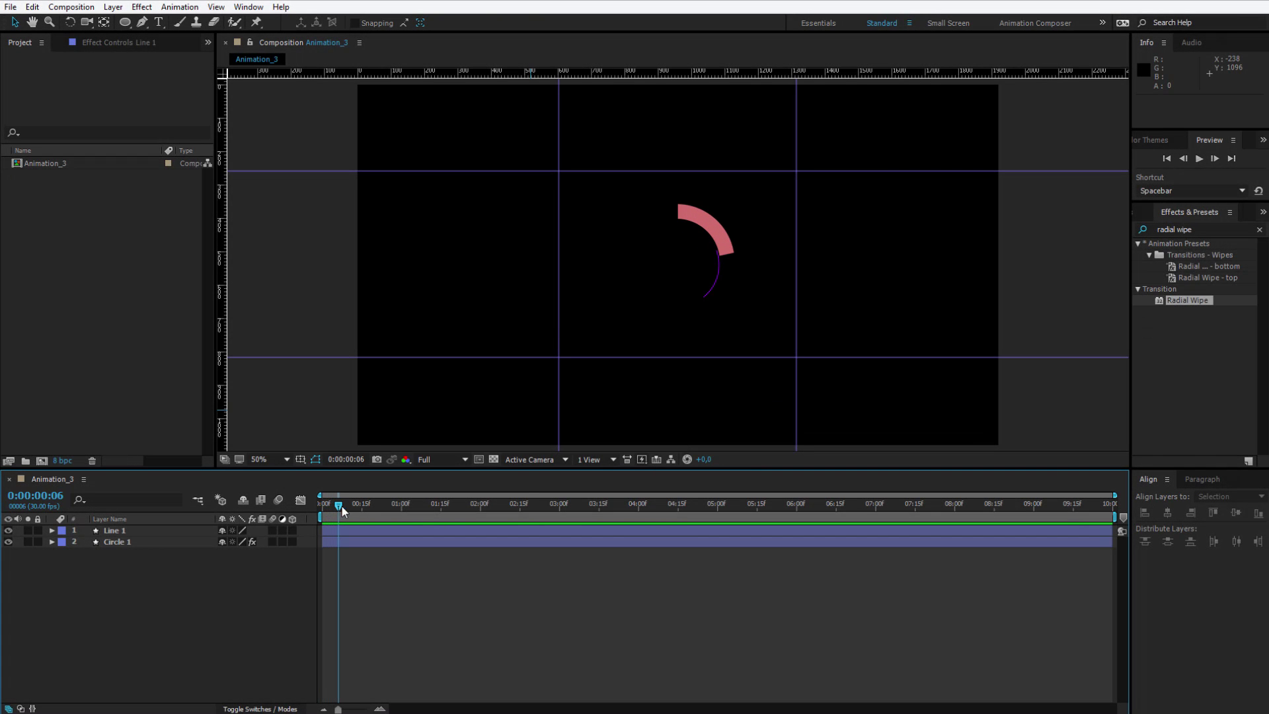
Step: Select and deselect the arc, then scrub forward to preview it forming a ring
{"action": "left_click", "coordinate": [728, 268]}
{"action": "left_click", "coordinate": [324, 514]}
{"action": "left_click_drag", "start_coordinate": [339, 507], "coordinate": [422, 508]}
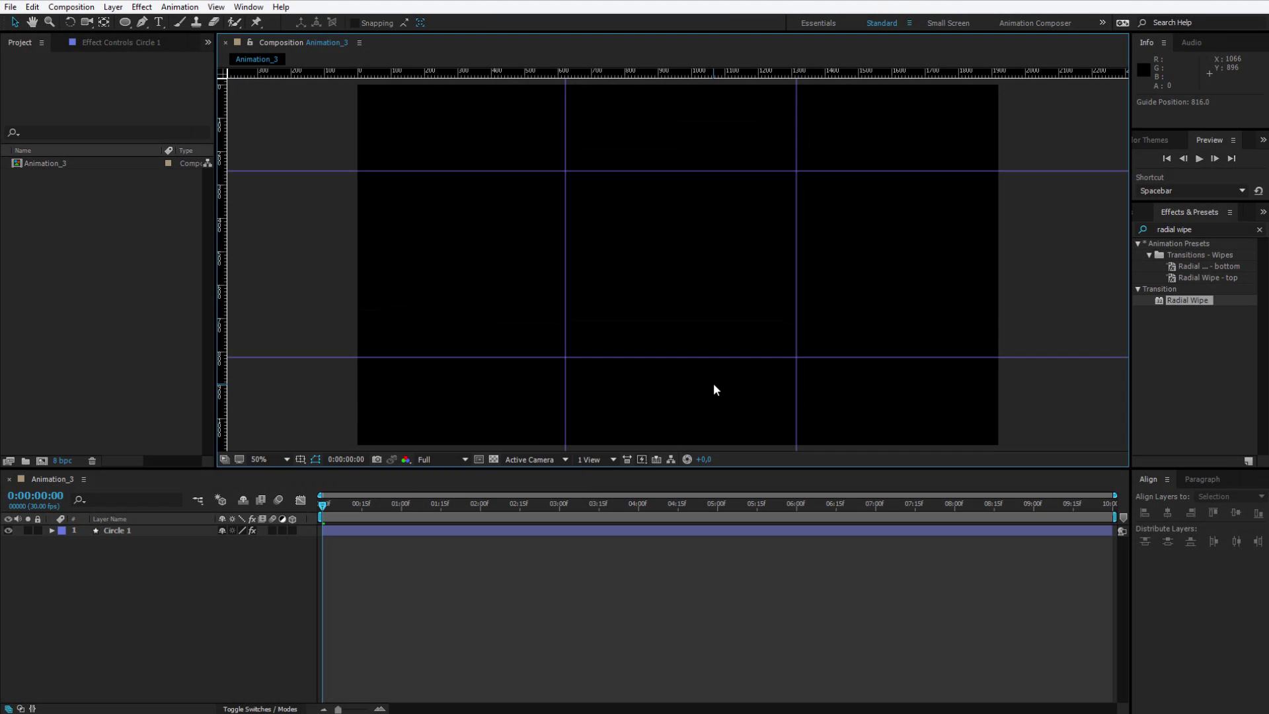
Step: Draw a circle with the Ellipse tool in the middle of the composition
{"action": "left_click", "coordinate": [125, 22]}
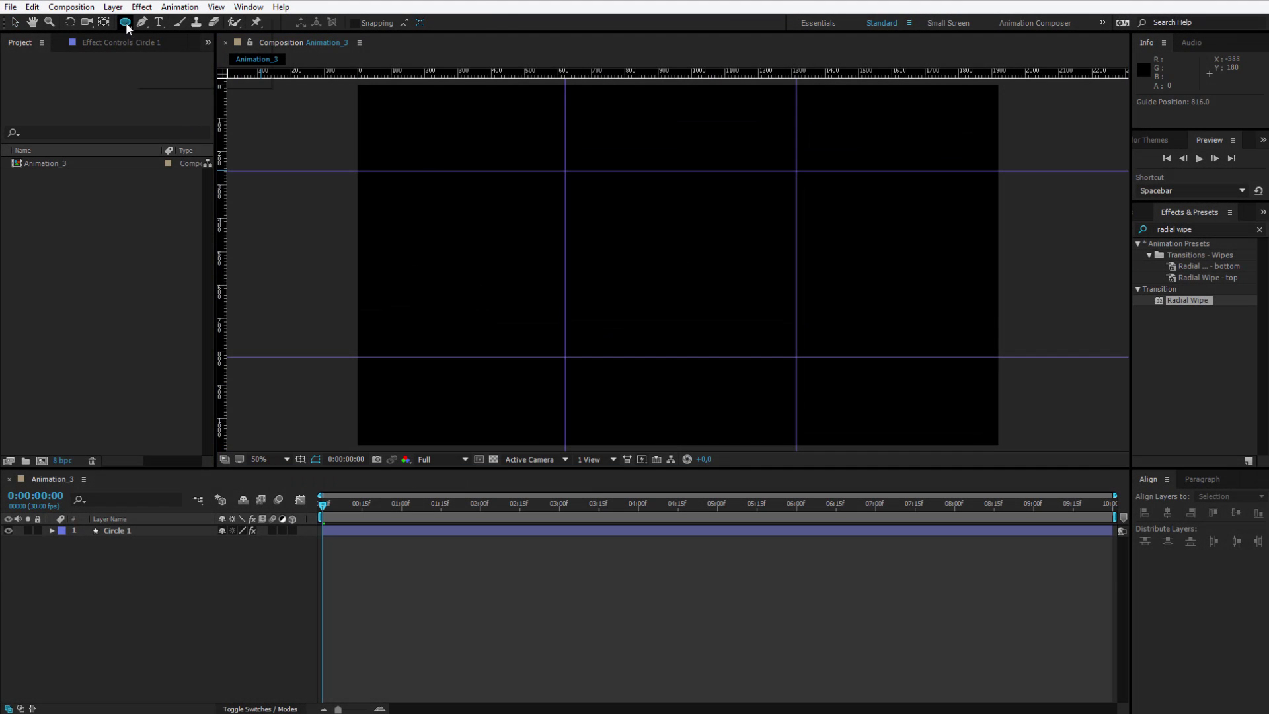
{"action": "mouse_move", "coordinate": [679, 257]}
{"action": "left_mouse_down"}
{"action": "mouse_move", "coordinate": [746, 323]}
{"action": "mouse_move", "coordinate": [737, 290]}
{"action": "left_mouse_up"}
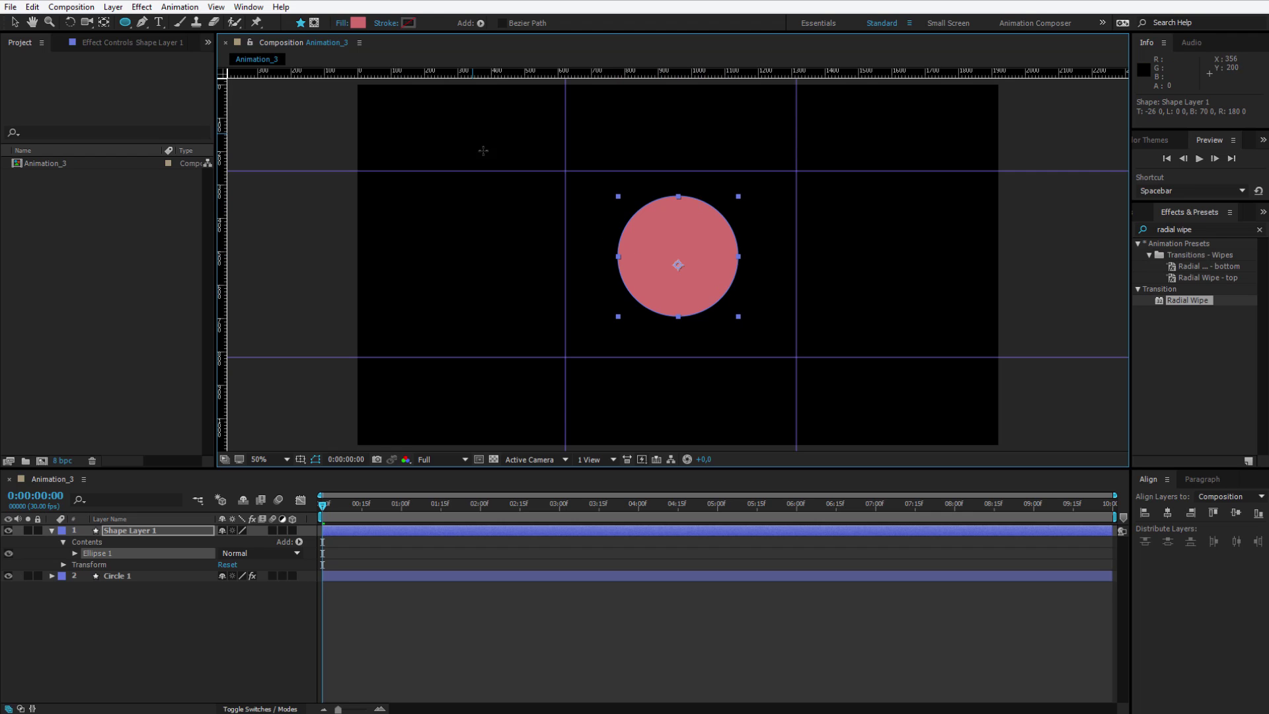
Step: Set the circle's fill to None
{"action": "left_click", "coordinate": [343, 25]}
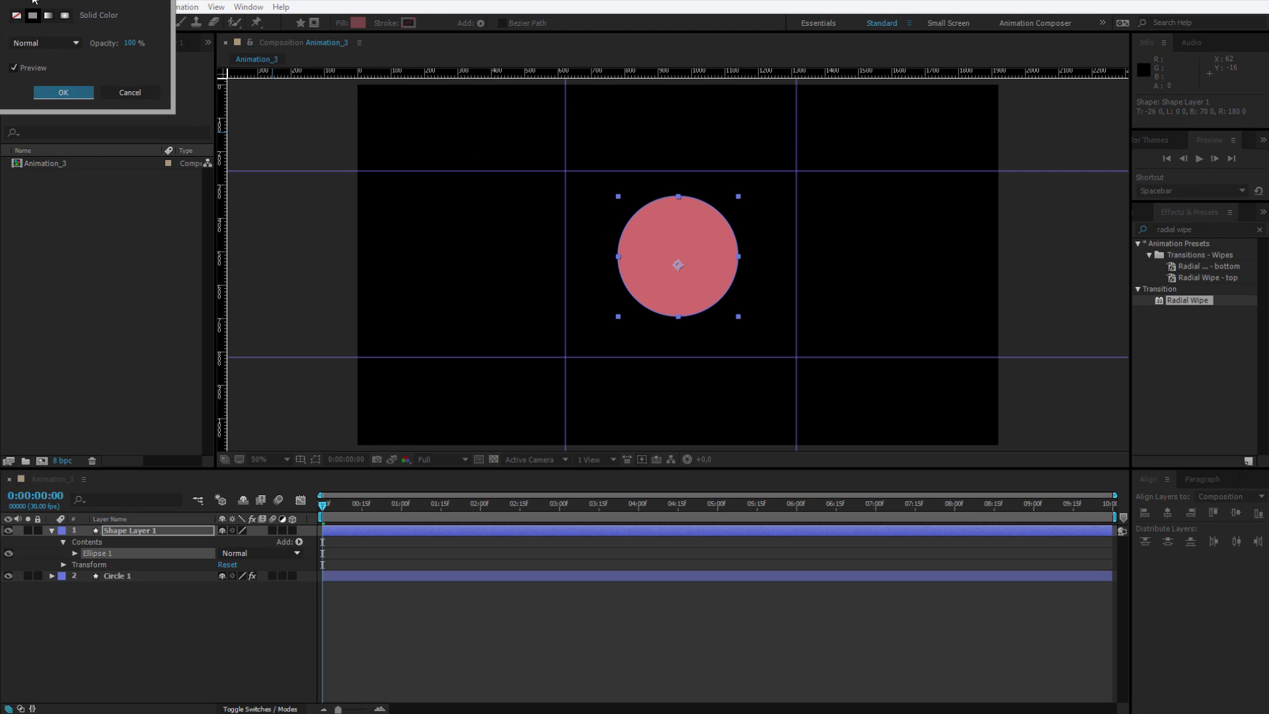
{"action": "left_click", "coordinate": [440, 193]}
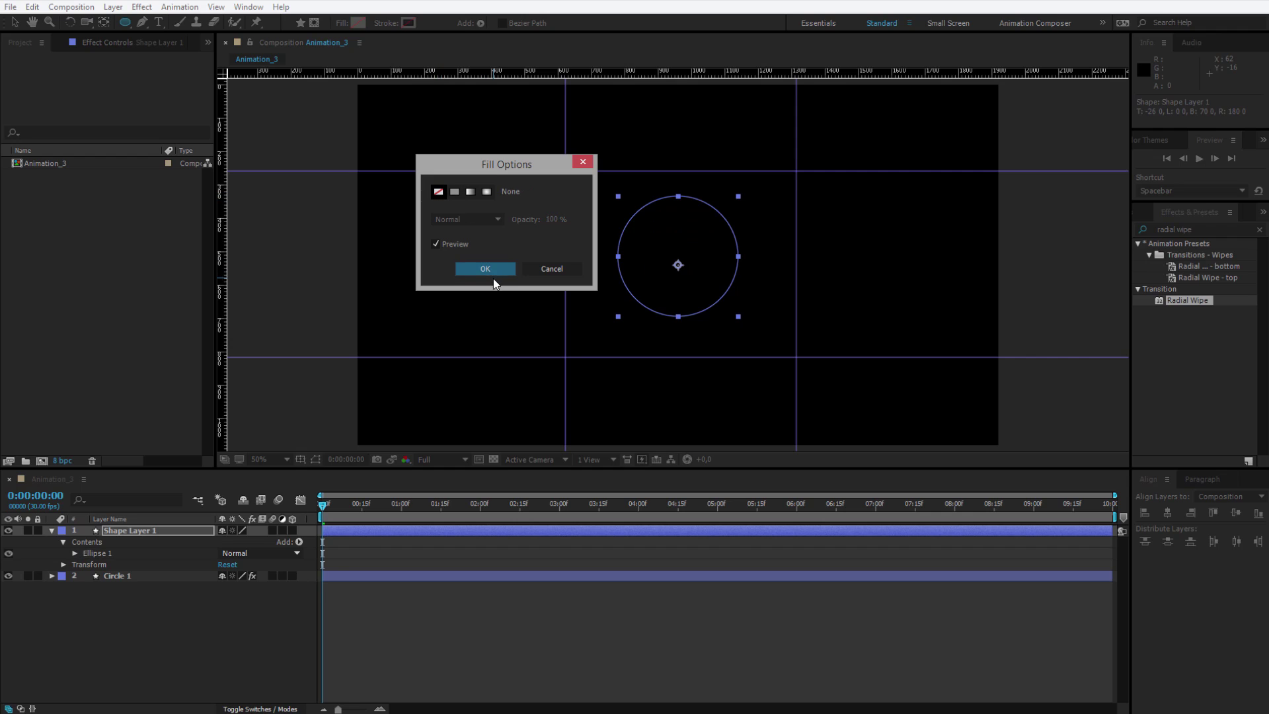
{"action": "left_click", "coordinate": [487, 270]}
Step: Give the circle's stroke a fully saturated violet colour (A200FF)
{"action": "left_click", "coordinate": [410, 21]}
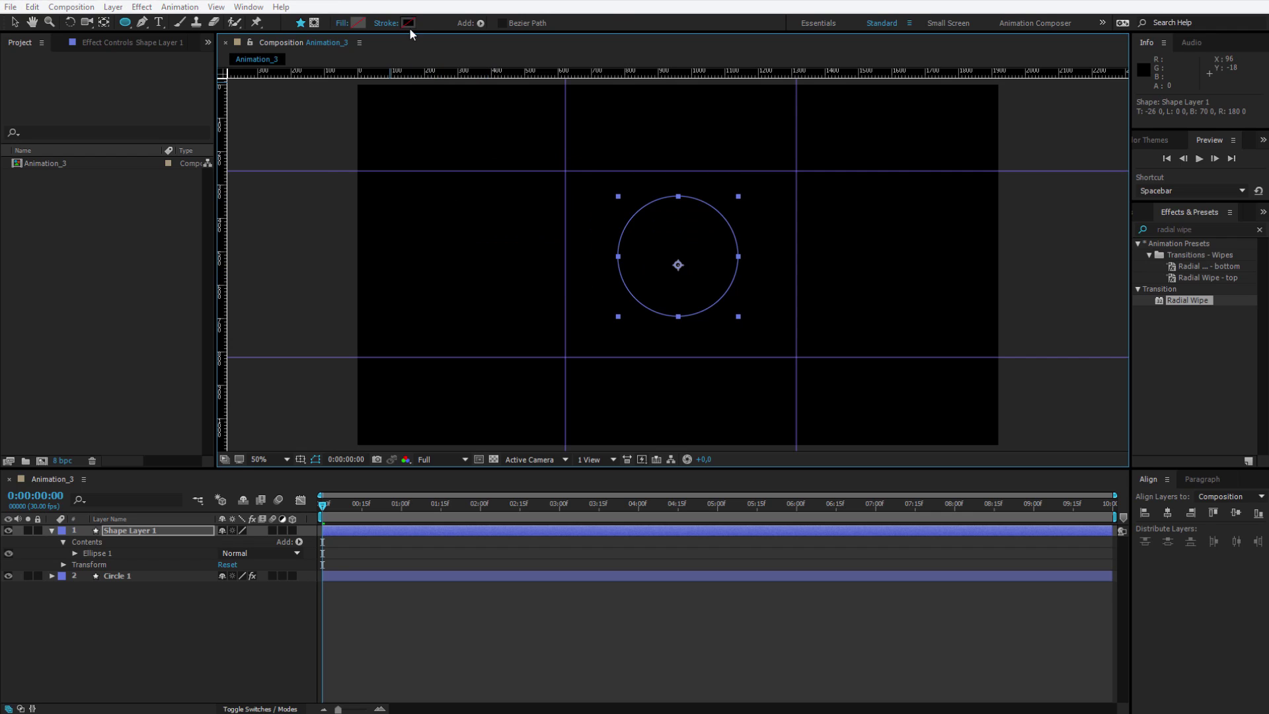
{"action": "left_click", "coordinate": [460, 250]}
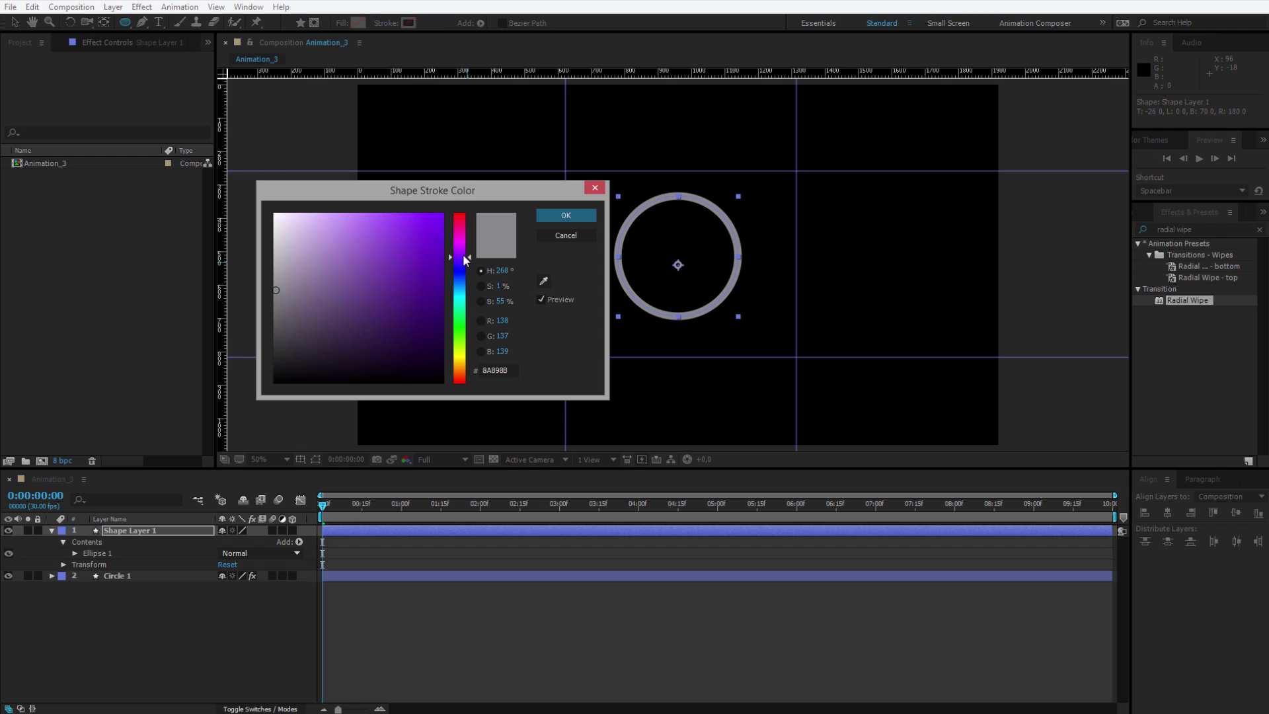
{"action": "left_click_drag", "start_coordinate": [463, 260], "coordinate": [466, 252]}
{"action": "left_click", "coordinate": [443, 213]}
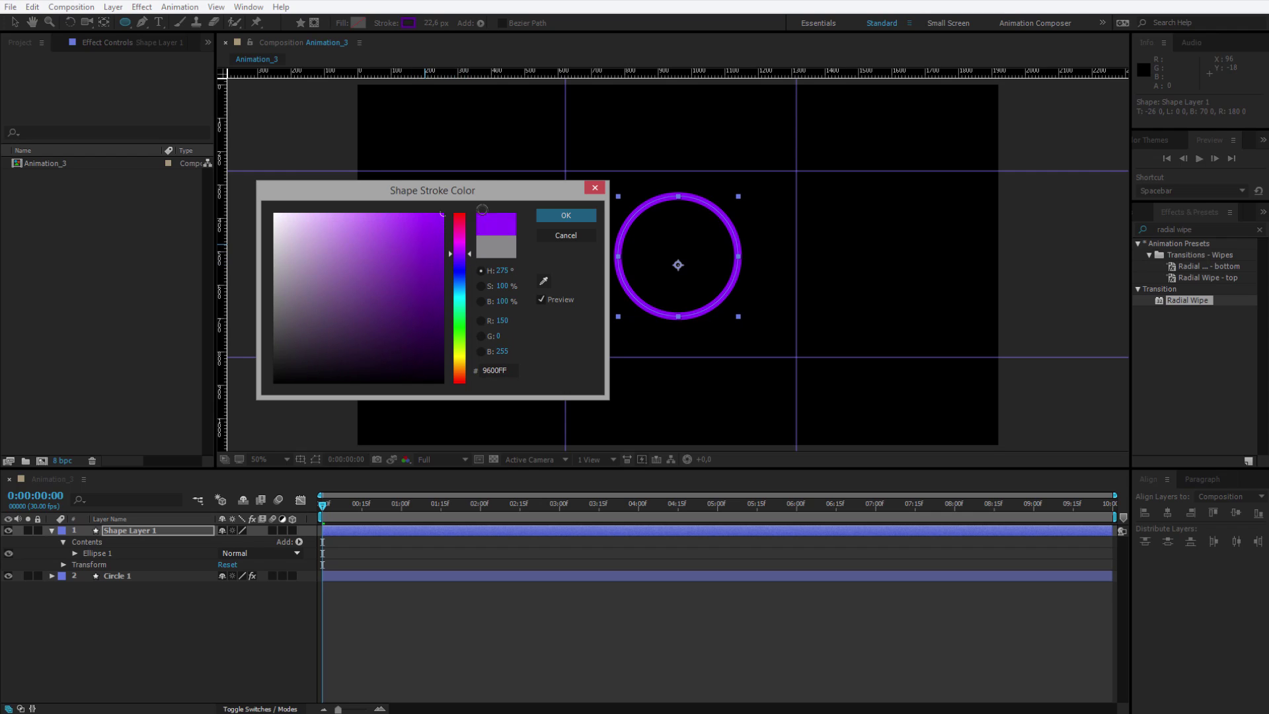
{"action": "left_click", "coordinate": [547, 216]}
Step: Set the stroke width to 2 px and reselect the circle with the Selection tool
{"action": "left_click", "coordinate": [433, 23]}
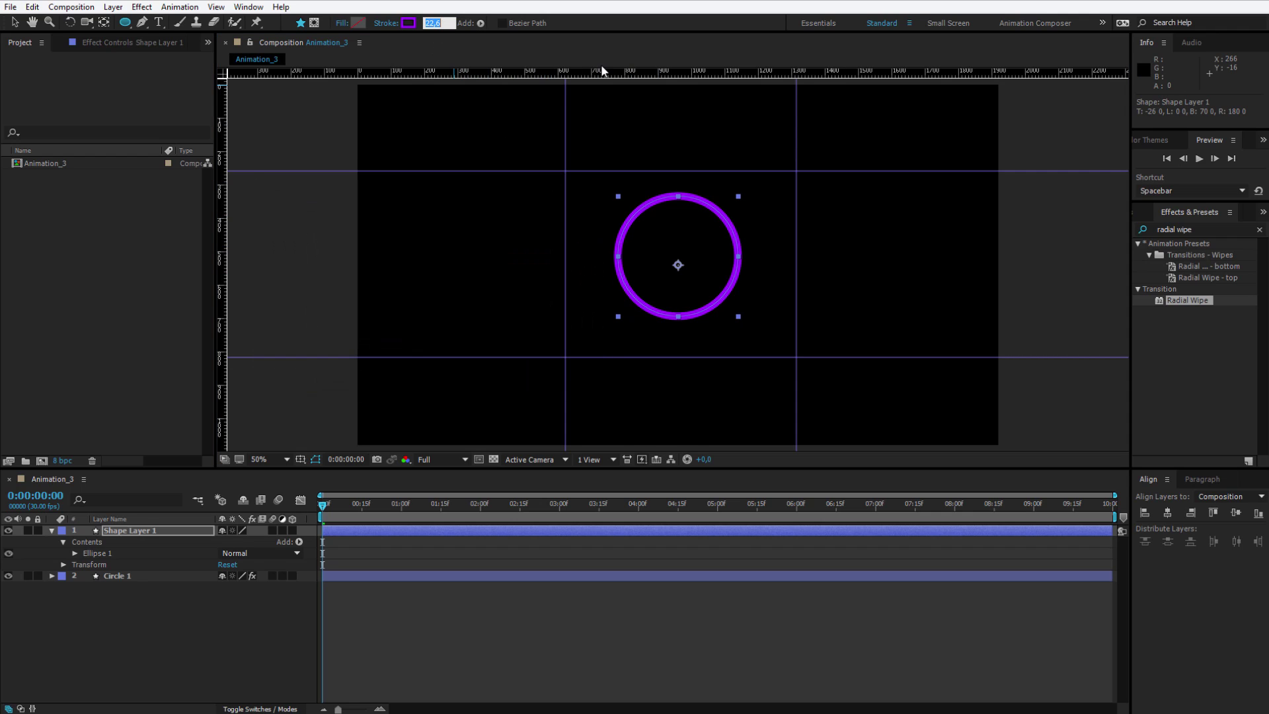
{"action": "type", "text": "2"}
{"action": "key", "text": "Return"}
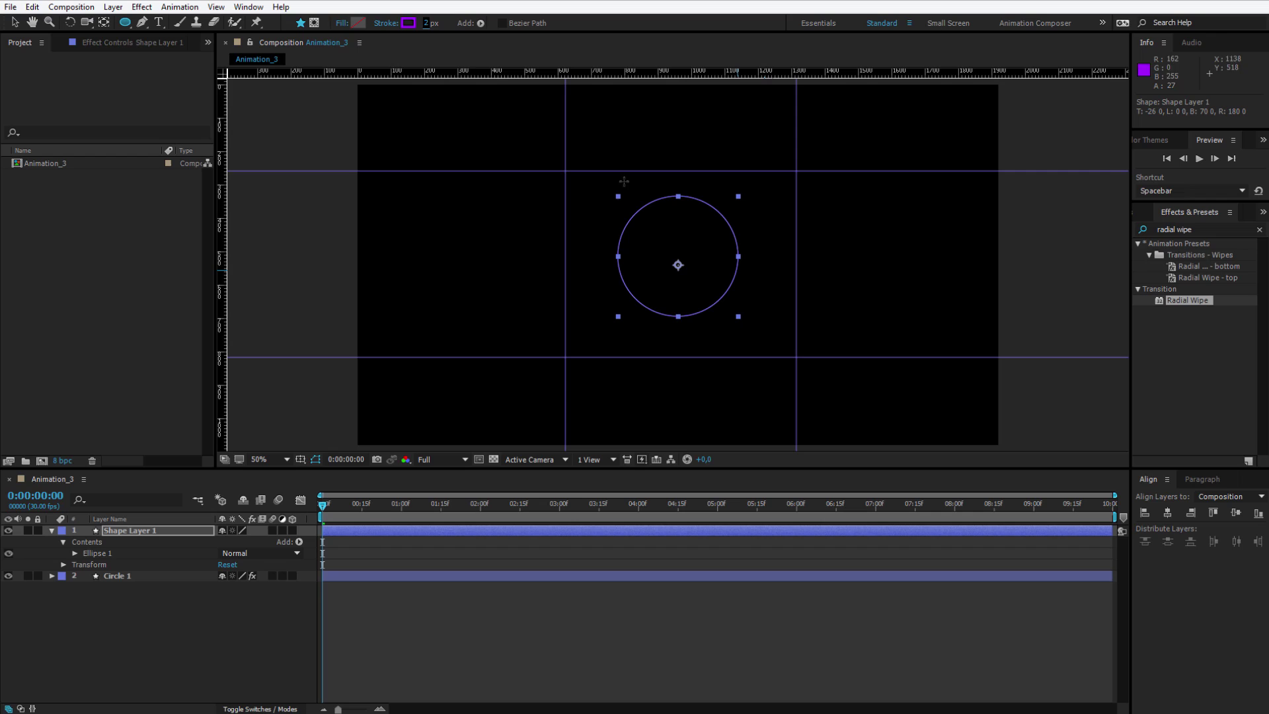
{"action": "key", "text": "v"}
{"action": "left_click", "coordinate": [776, 278]}
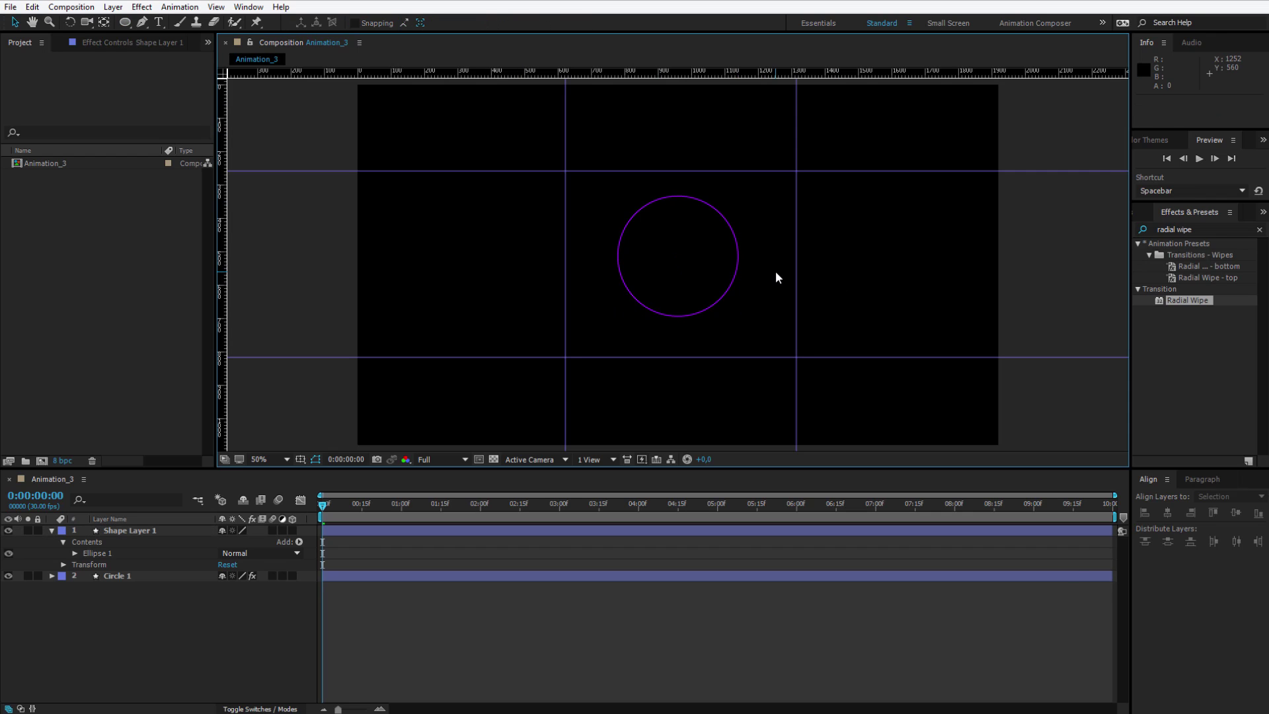
{"action": "left_click", "coordinate": [692, 248]}
Step: Keyframe the ellipse path Size at 0:00 with a small value of about 151
{"action": "left_click", "coordinate": [74, 553]}
{"action": "left_click", "coordinate": [121, 565]}
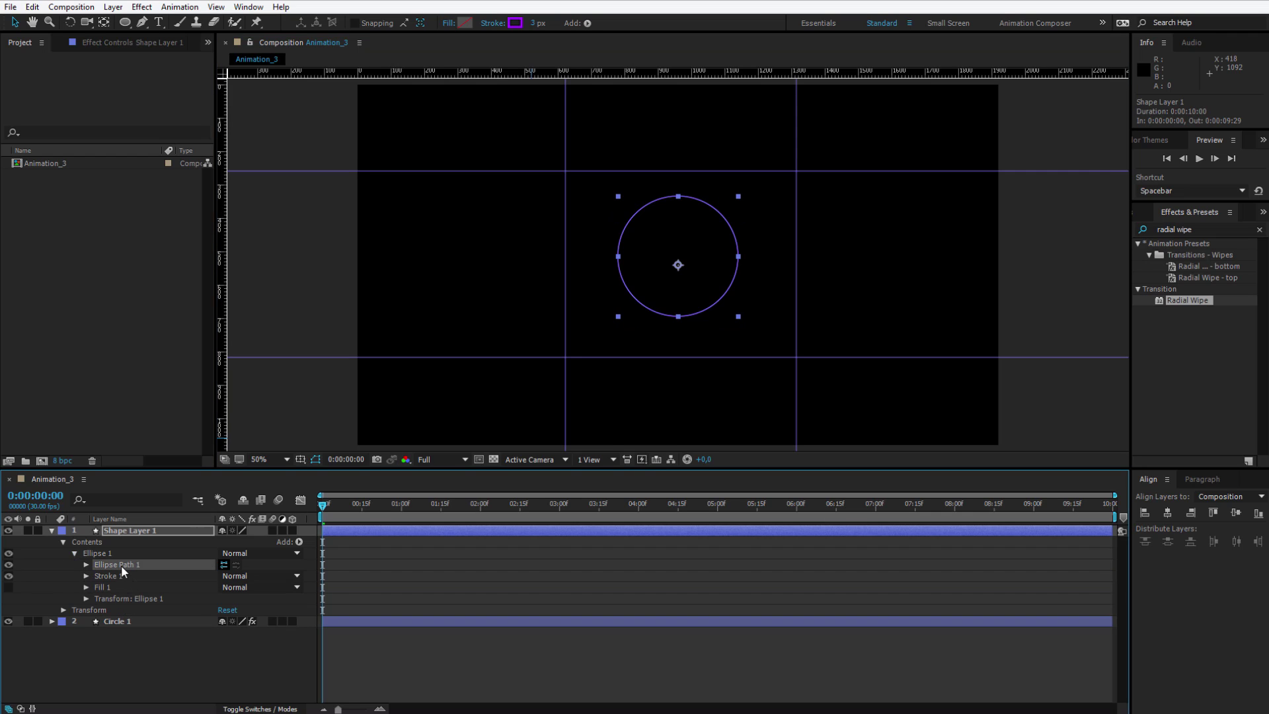
{"action": "left_click", "coordinate": [87, 564]}
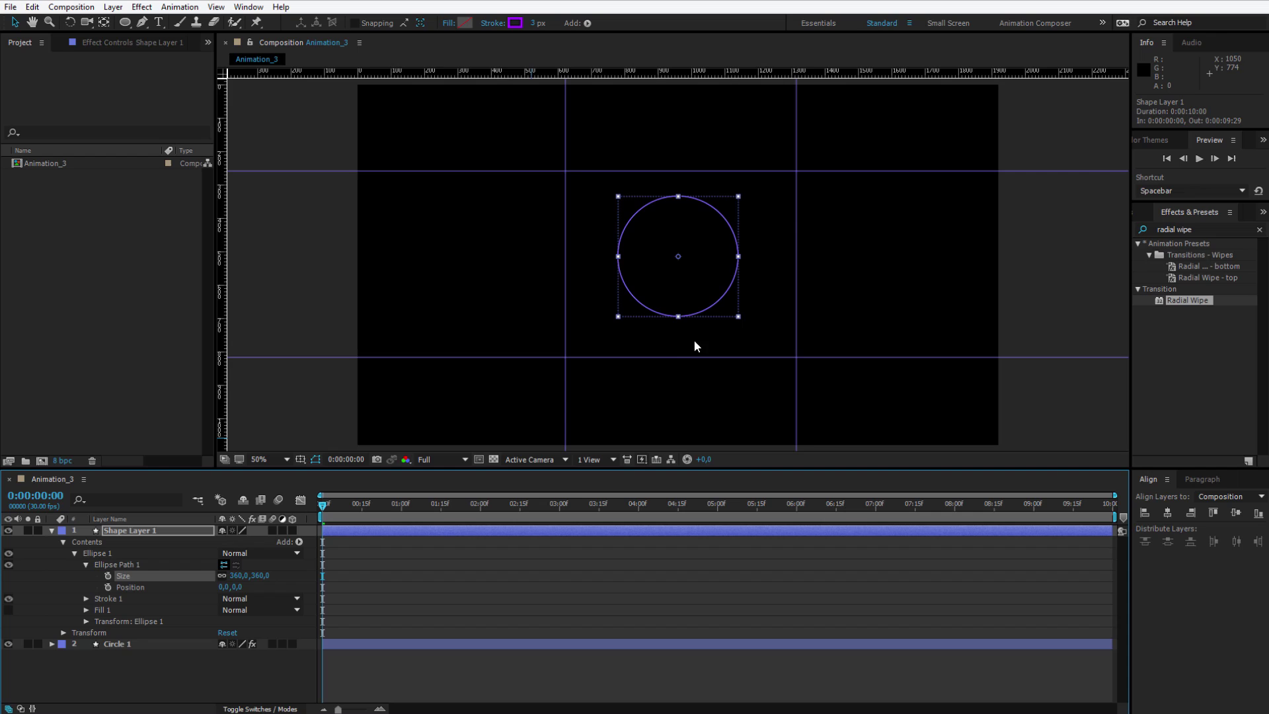
{"action": "key", "text": "period"}
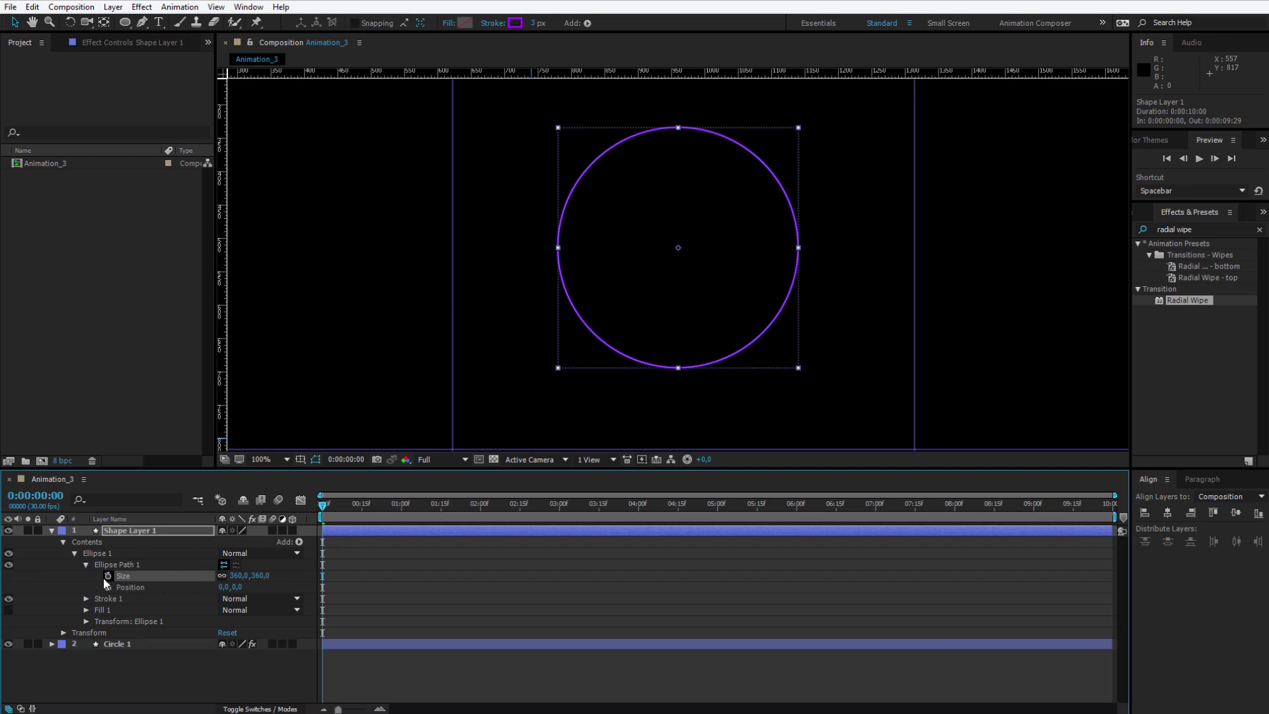
{"action": "left_click", "coordinate": [107, 575]}
{"action": "left_click_drag", "start_coordinate": [242, 579], "coordinate": [30, 580]}
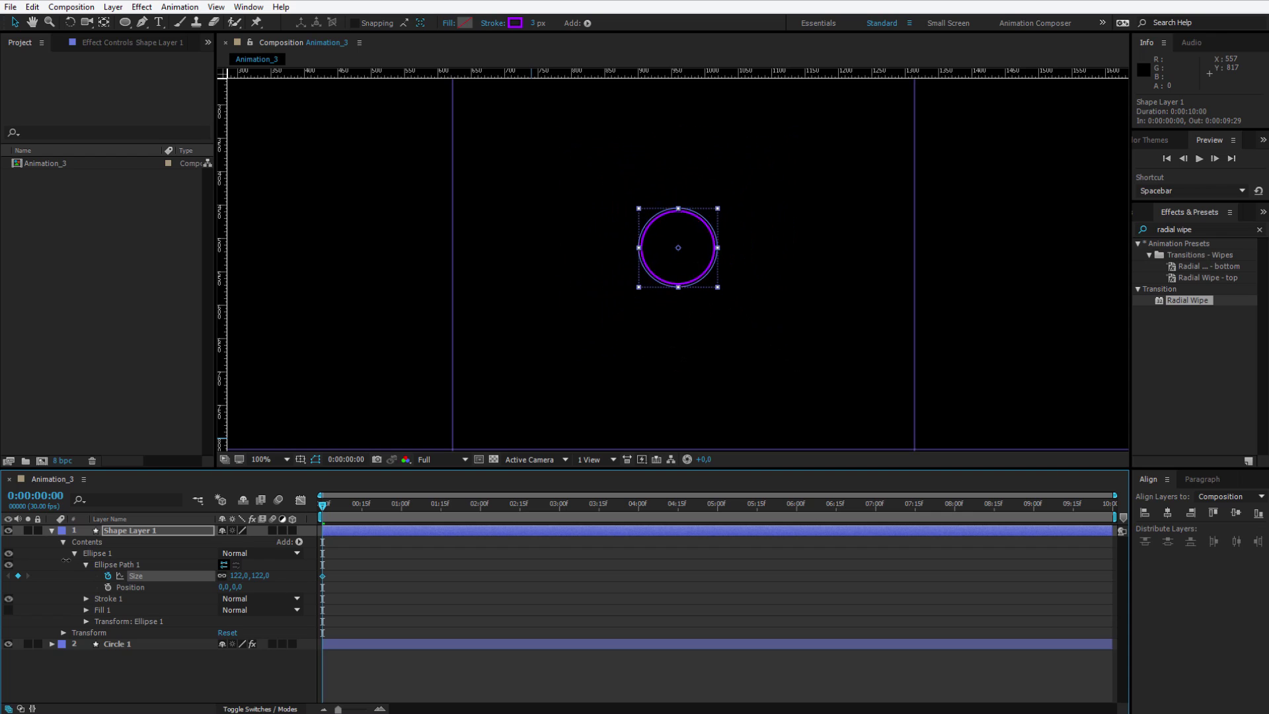
{"action": "left_click_drag", "start_coordinate": [30, 559], "coordinate": [79, 560]}
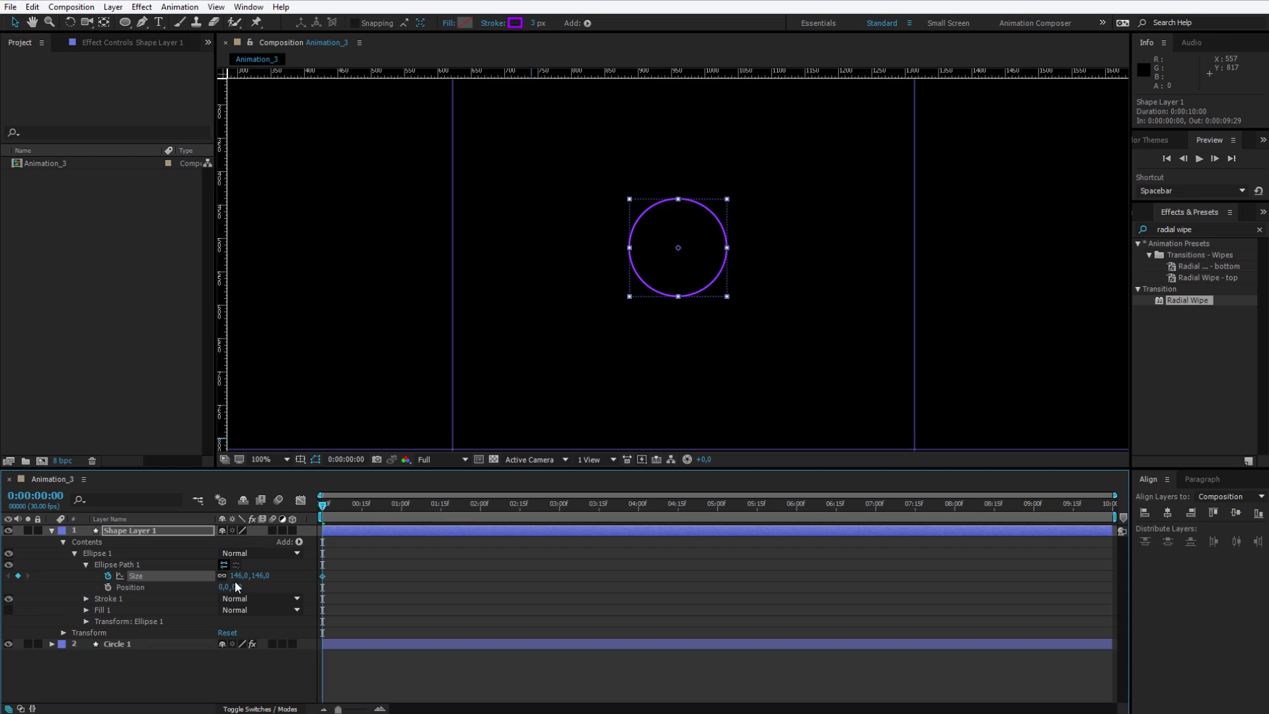
{"action": "left_click_drag", "start_coordinate": [237, 576], "coordinate": [121, 579]}
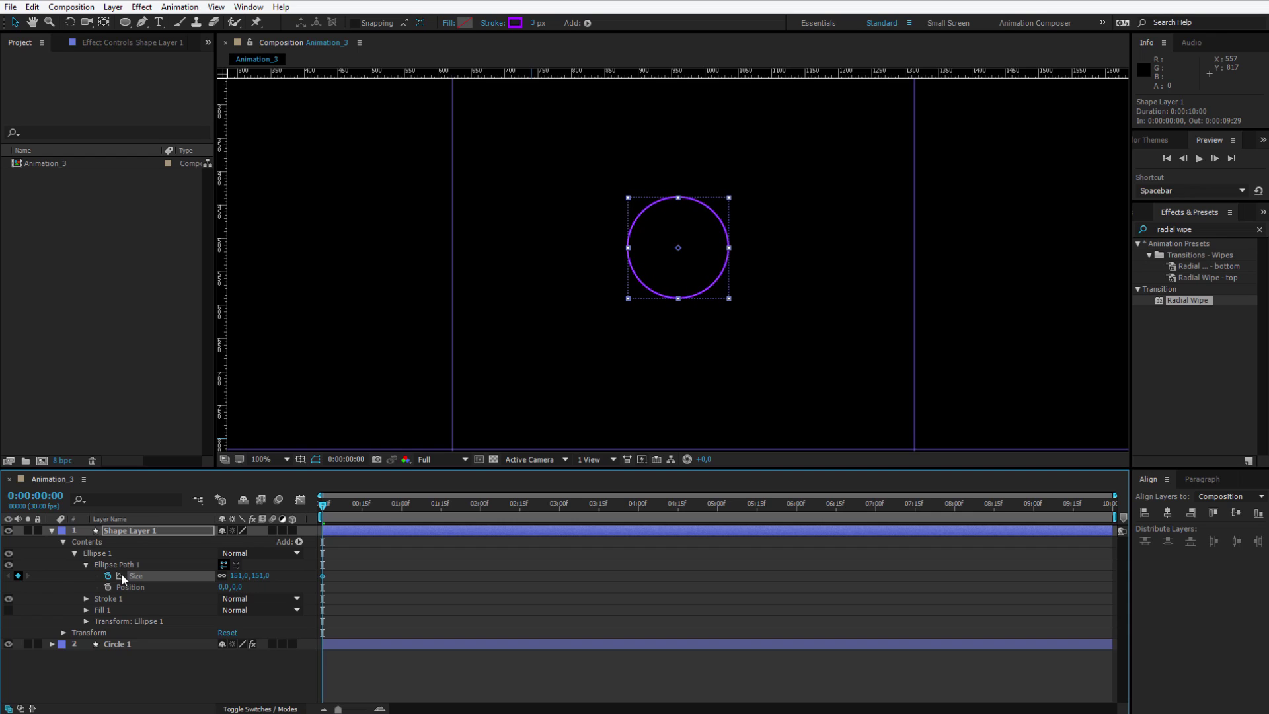
Step: At the one-second mark, set the ellipse Size to 630
{"action": "left_click_drag", "start_coordinate": [354, 509], "coordinate": [402, 513]}
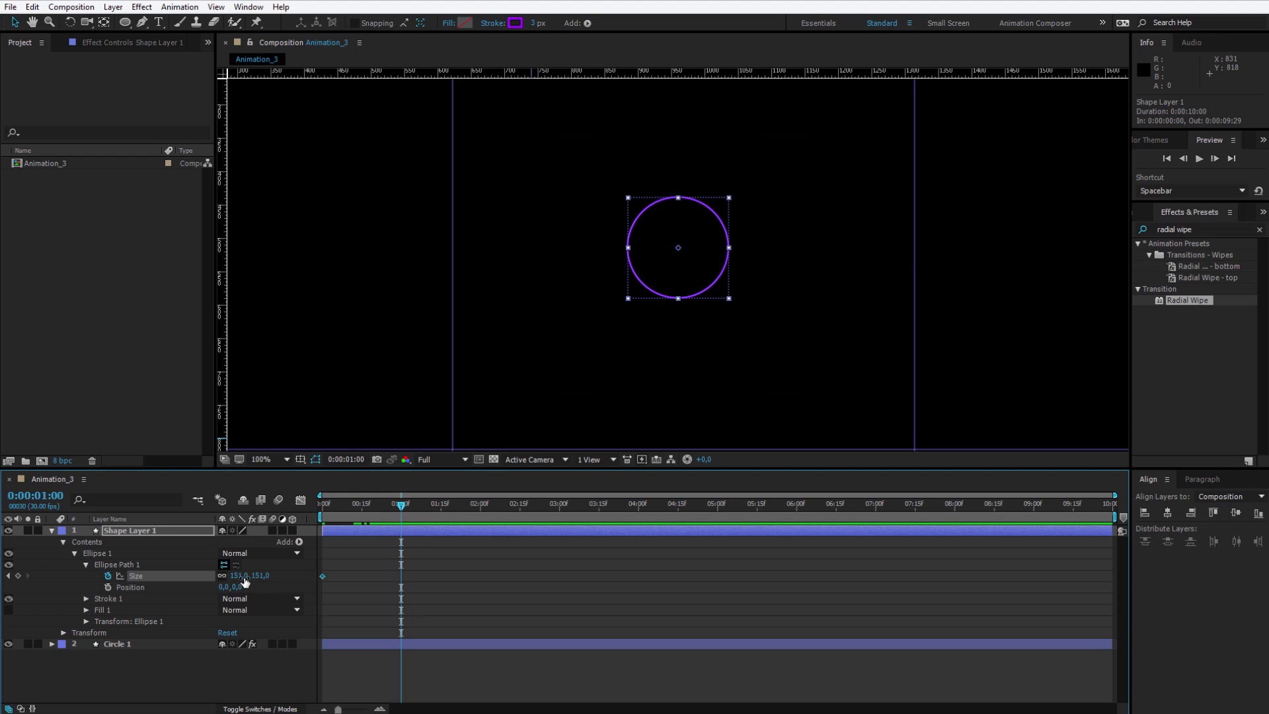
{"action": "left_click_drag", "start_coordinate": [243, 582], "coordinate": [581, 573]}
{"action": "key", "text": "comma"}
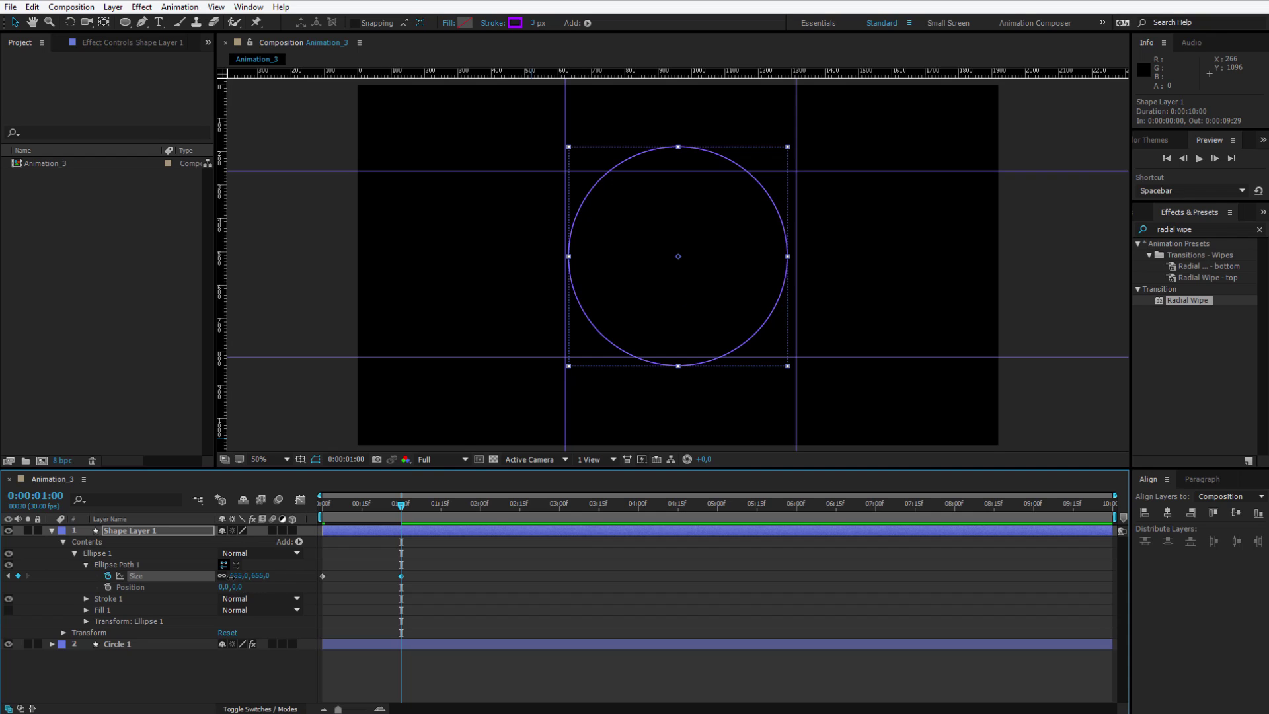
{"action": "left_click", "coordinate": [243, 575]}
{"action": "type", "text": "630"}
{"action": "key", "text": "Return"}
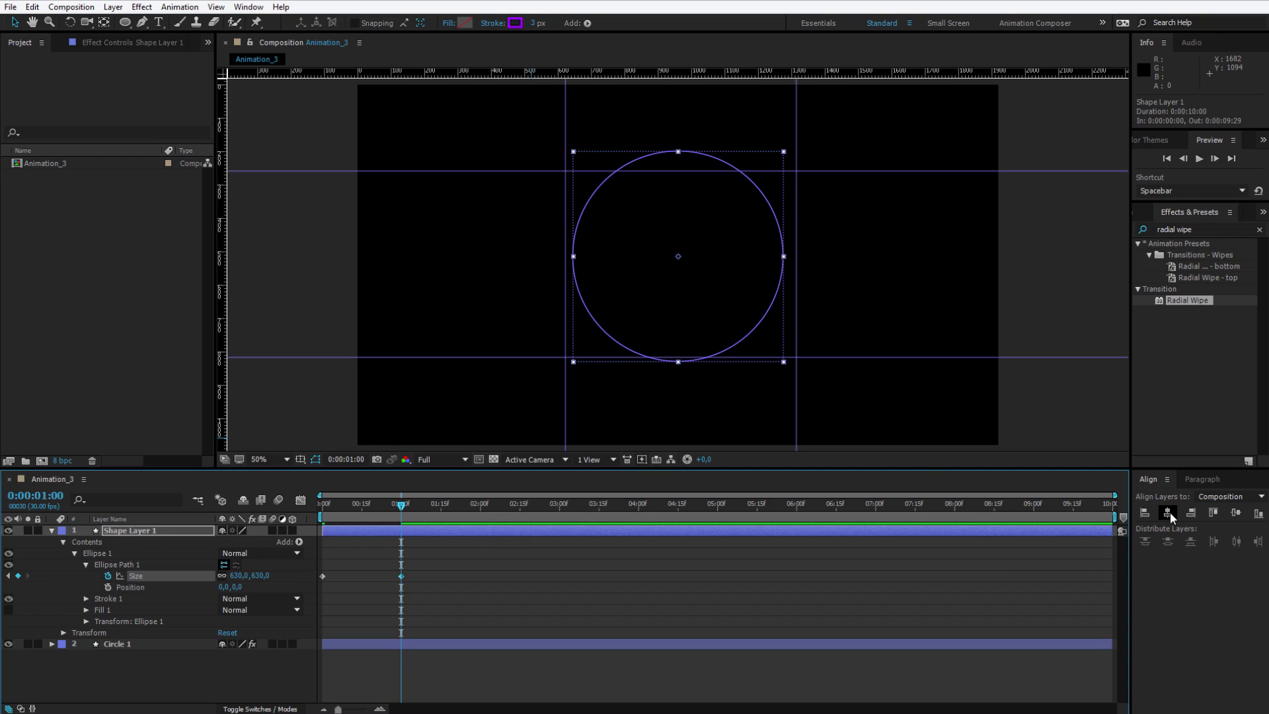
Step: Centre the circle vertically, nudge the guide, and preview the growth
{"action": "left_click", "coordinate": [1235, 513]}
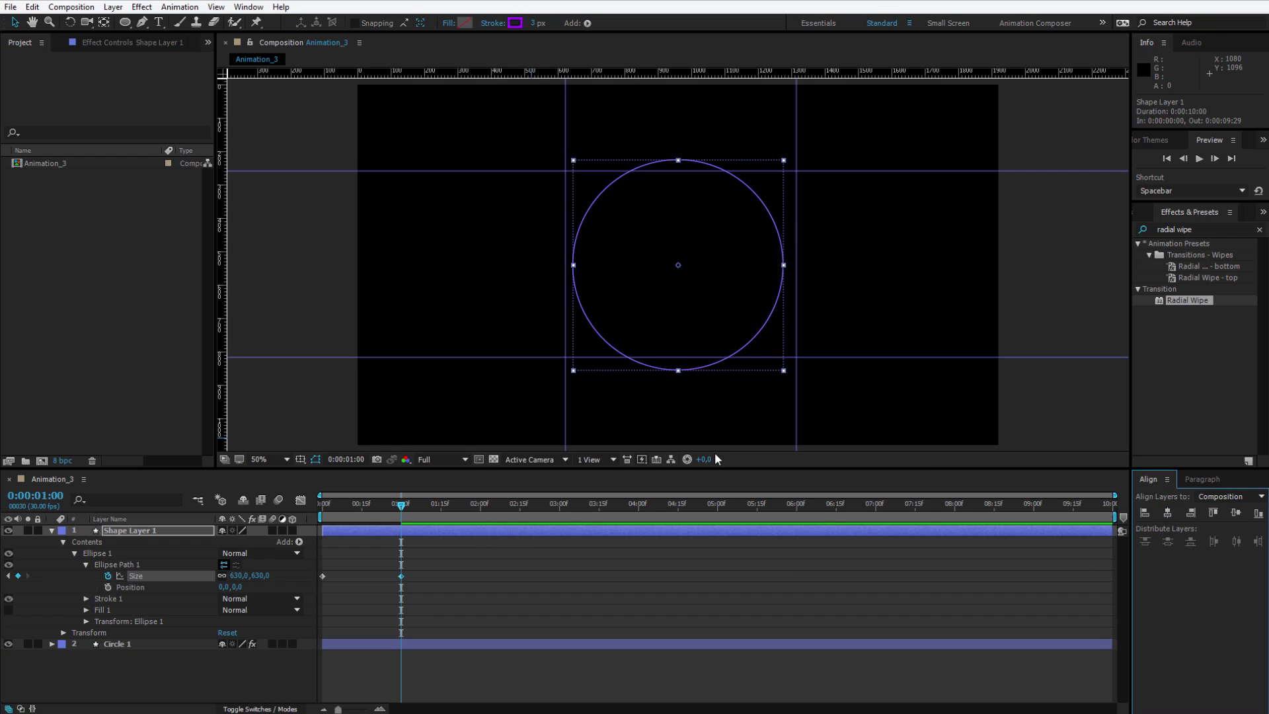
{"action": "left_click_drag", "start_coordinate": [565, 385], "coordinate": [558, 384]}
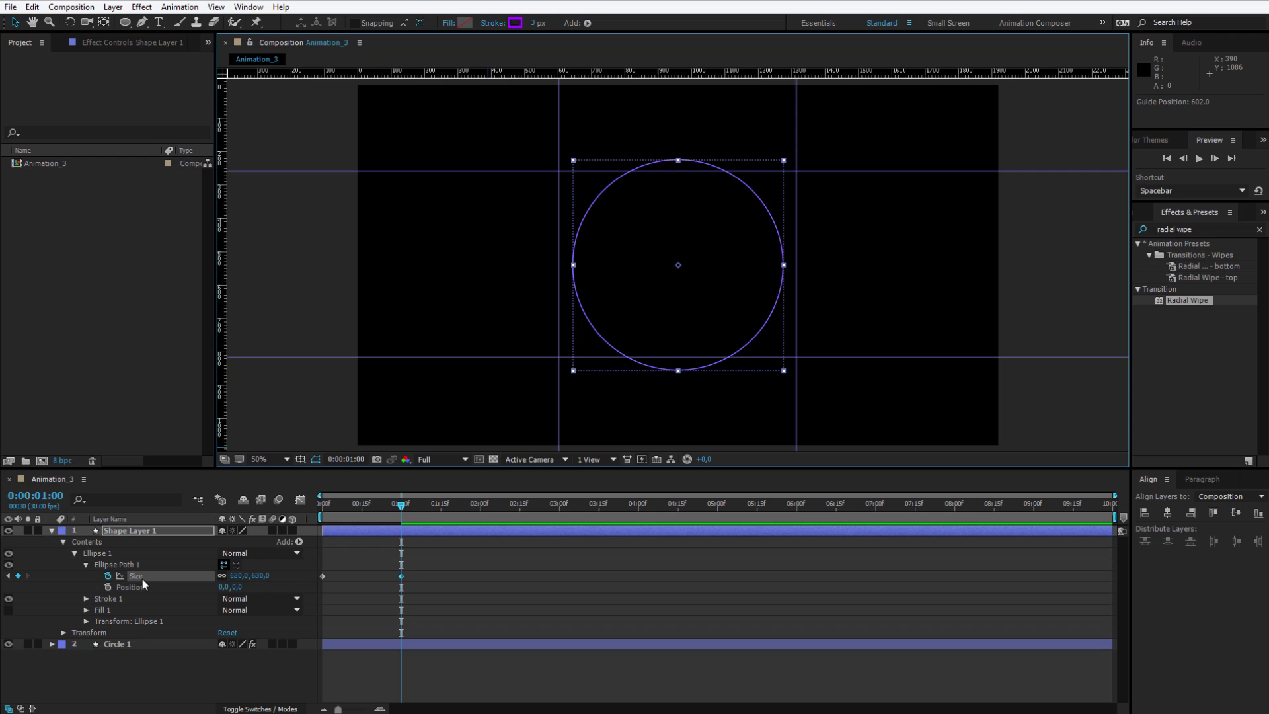
{"action": "left_click", "coordinate": [162, 675]}
{"action": "mouse_move", "coordinate": [354, 506]}
{"action": "left_mouse_down"}
{"action": "mouse_move", "coordinate": [399, 509]}
{"action": "mouse_move", "coordinate": [314, 508]}
{"action": "left_mouse_up"}
Step: Keyframe the ellipse Rotation from 0 at 0:00 to 1x at 1:00, then preview
{"action": "left_click", "coordinate": [143, 530]}
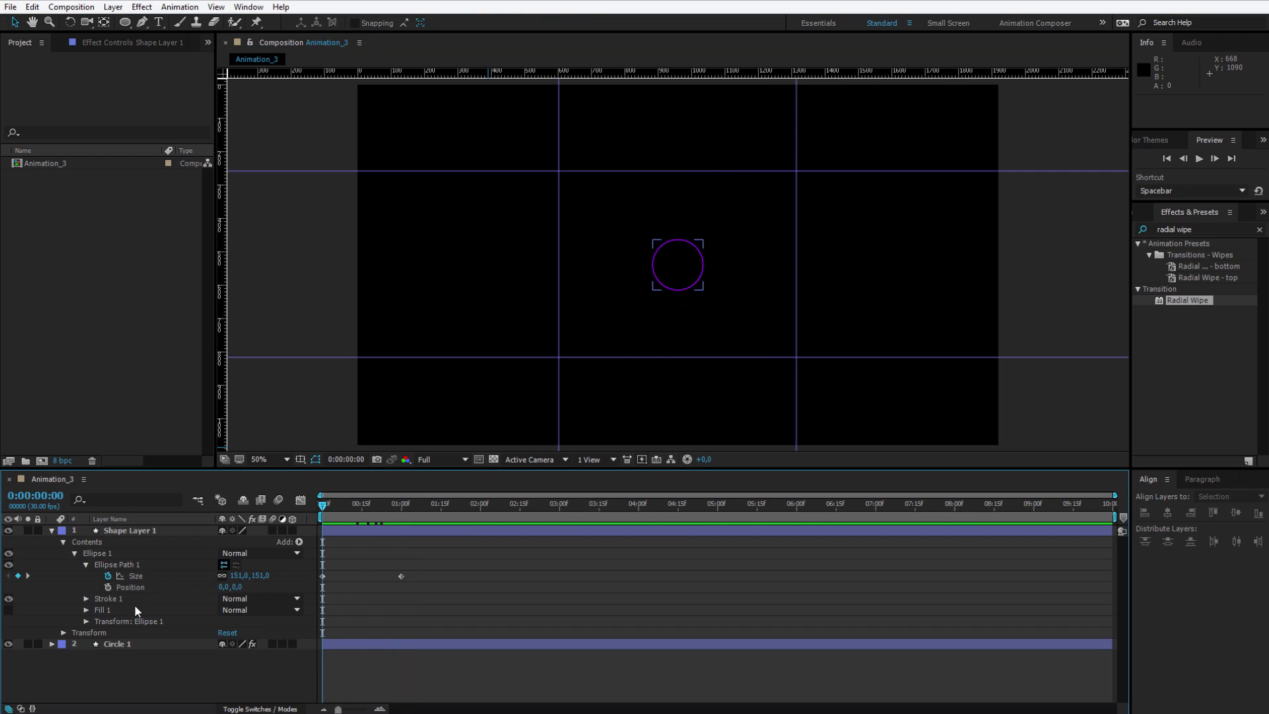
{"action": "left_click", "coordinate": [86, 622]}
{"action": "left_click", "coordinate": [147, 685]}
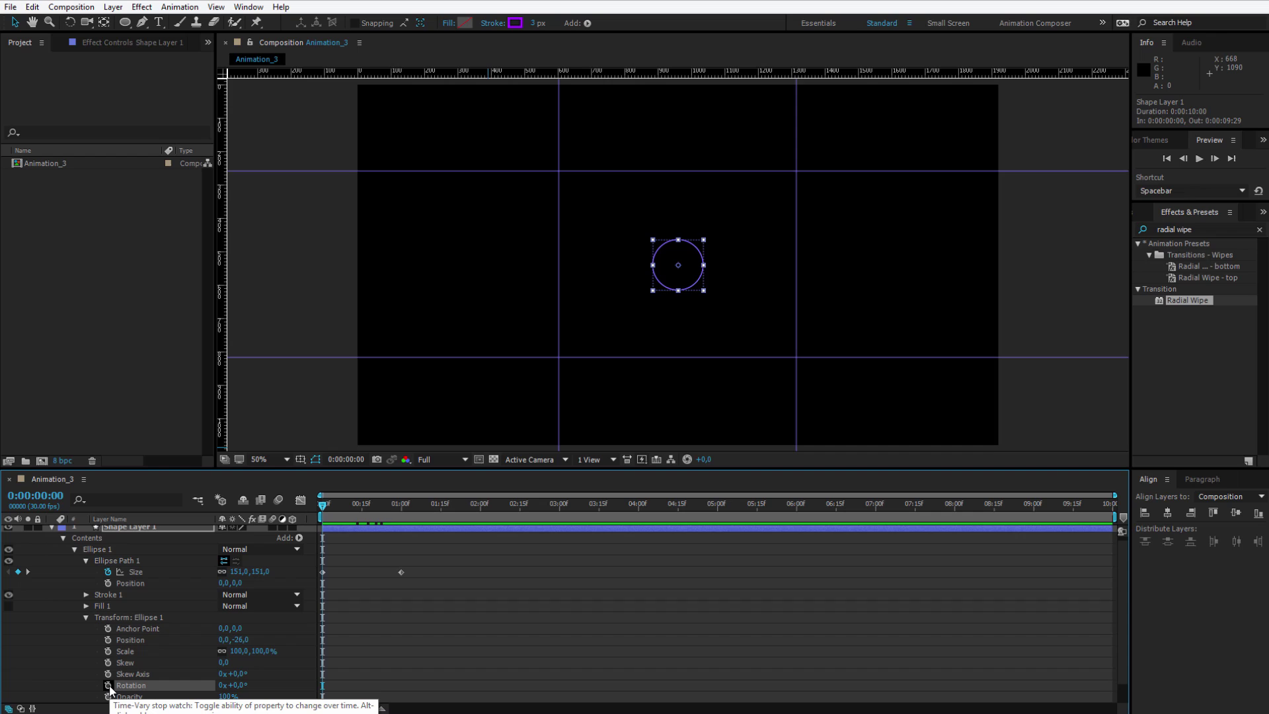
{"action": "left_click", "coordinate": [109, 684]}
{"action": "left_click", "coordinate": [404, 510]}
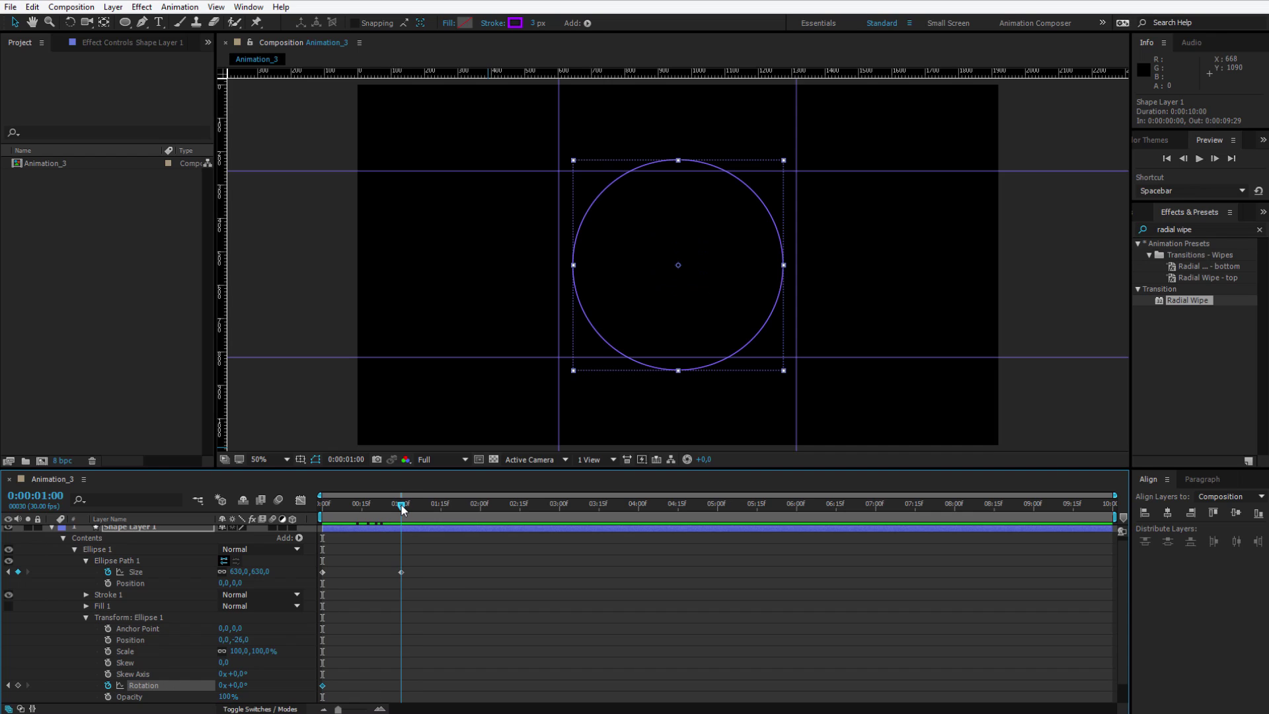
{"action": "left_click", "coordinate": [224, 685]}
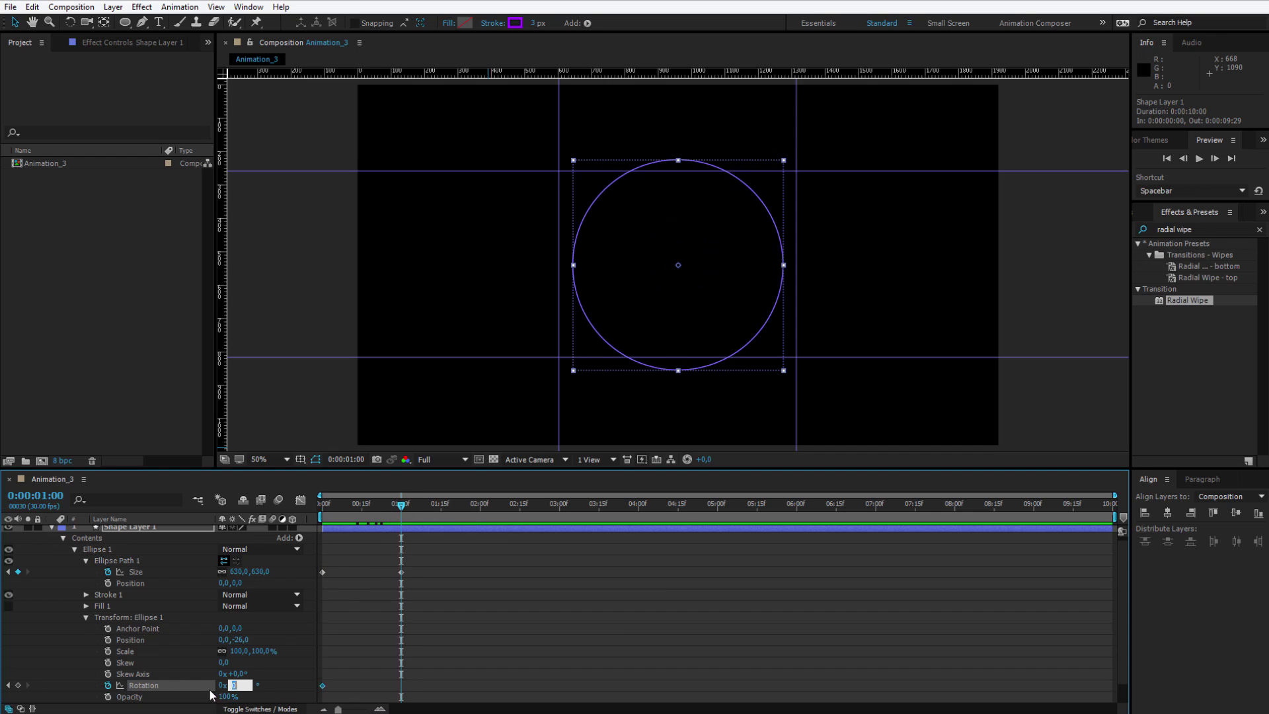
{"action": "type", "text": "1"}
{"action": "key", "text": "Return"}
{"action": "mouse_move", "coordinate": [382, 503]}
{"action": "left_mouse_down"}
{"action": "mouse_move", "coordinate": [396, 508]}
{"action": "mouse_move", "coordinate": [341, 502]}
{"action": "mouse_move", "coordinate": [385, 510]}
{"action": "mouse_move", "coordinate": [336, 516]}
{"action": "mouse_move", "coordinate": [386, 510]}
{"action": "mouse_move", "coordinate": [329, 506]}
{"action": "left_mouse_up"}
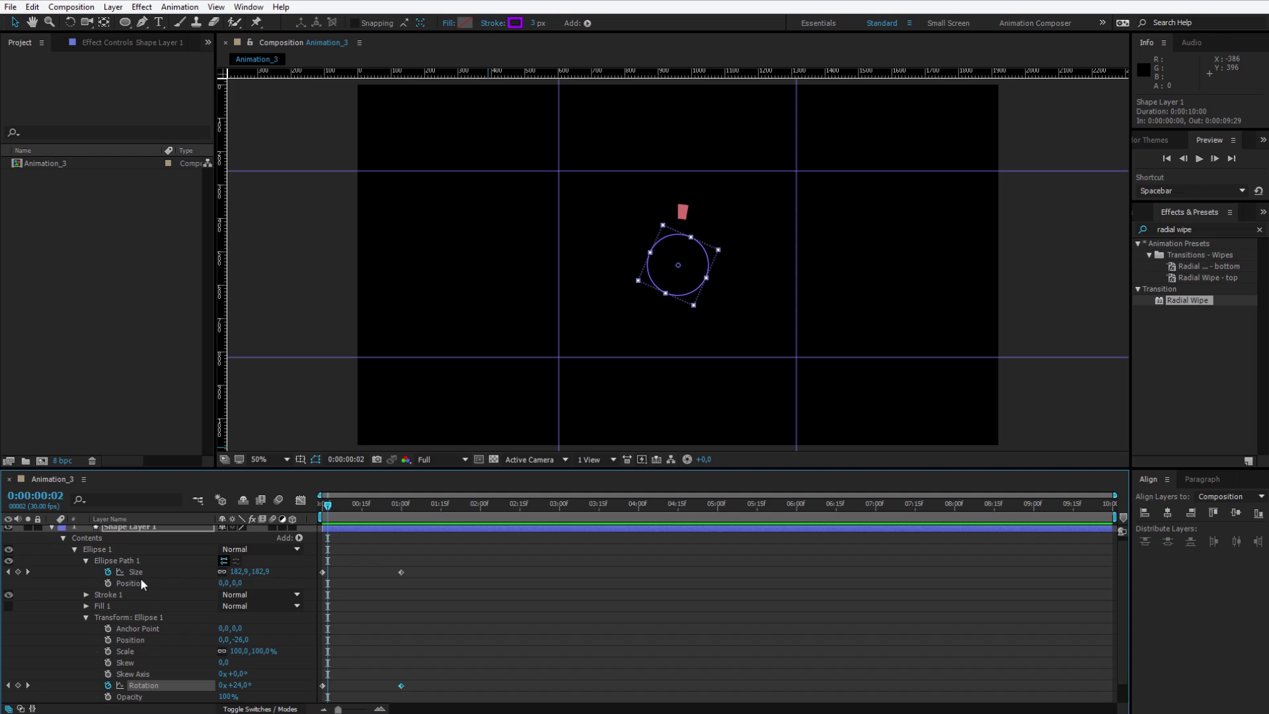
{"action": "scroll", "coordinate": [153, 584], "scroll_direction": "up", "scroll_amount": 1}
Step: Add Trim Paths to Shape Layer 1 and test Start, restoring it to 0%
{"action": "left_click", "coordinate": [147, 531]}
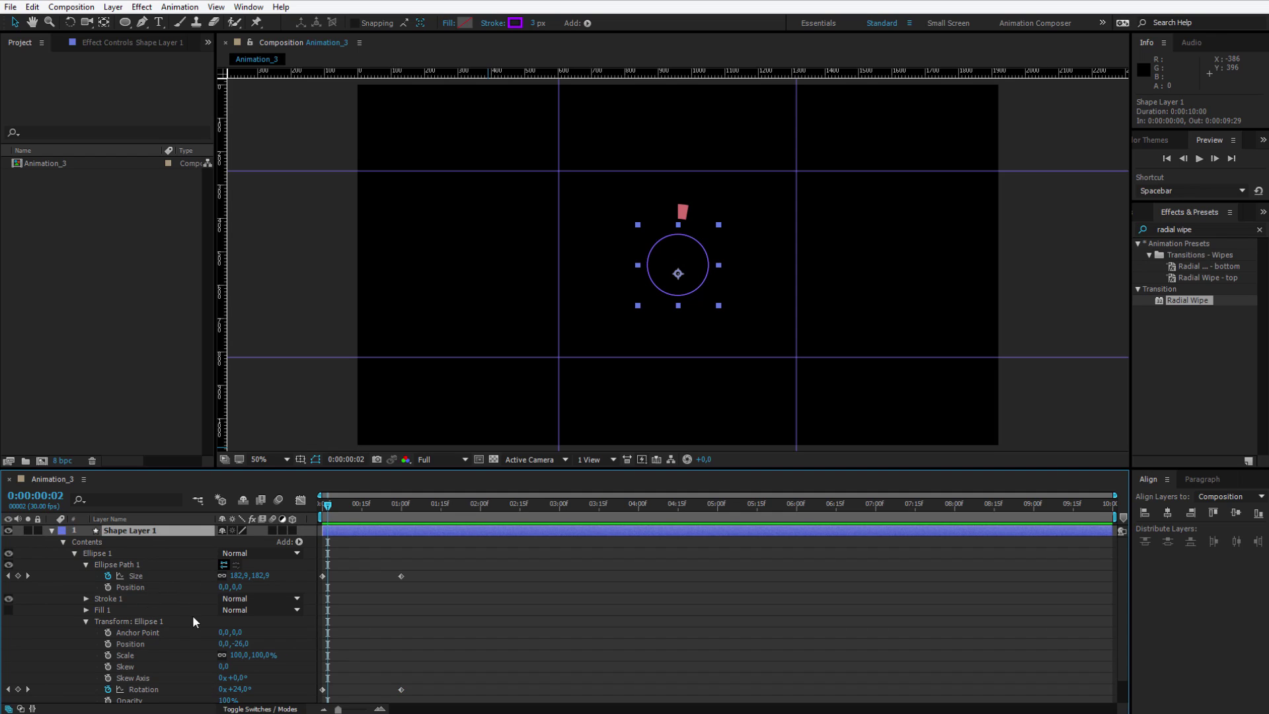
{"action": "left_click", "coordinate": [298, 543]}
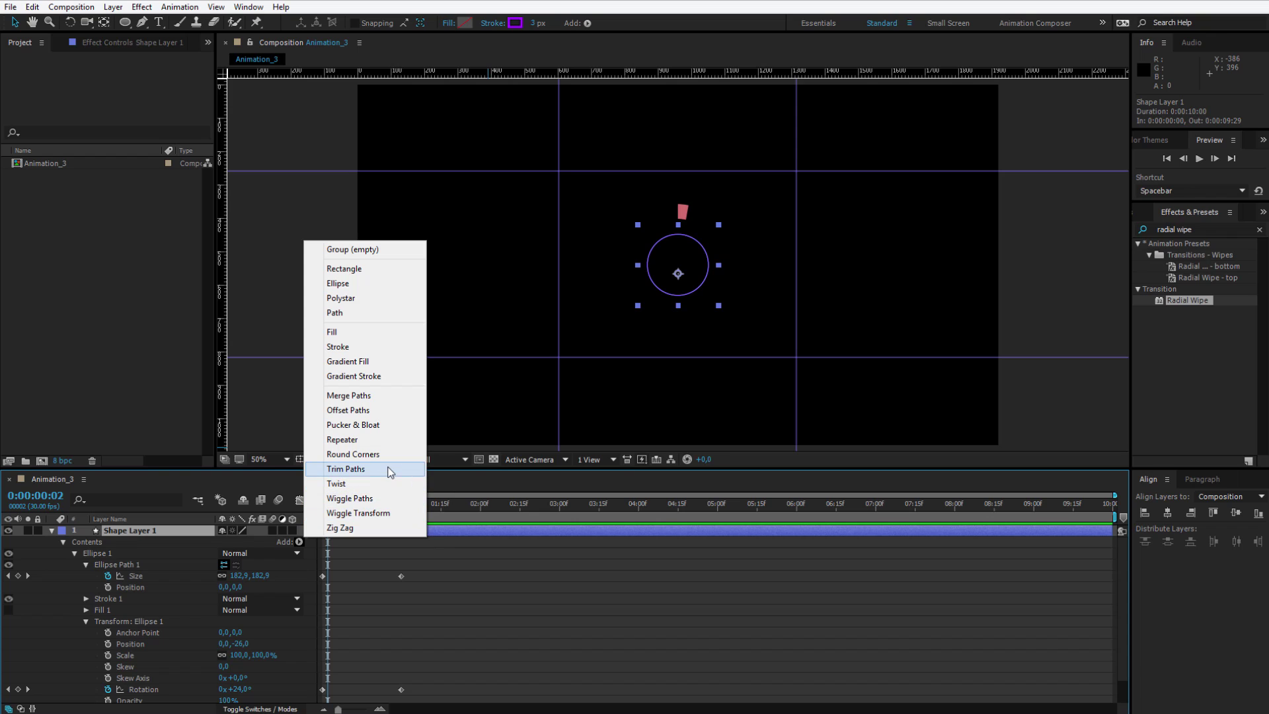
{"action": "left_click", "coordinate": [347, 470]}
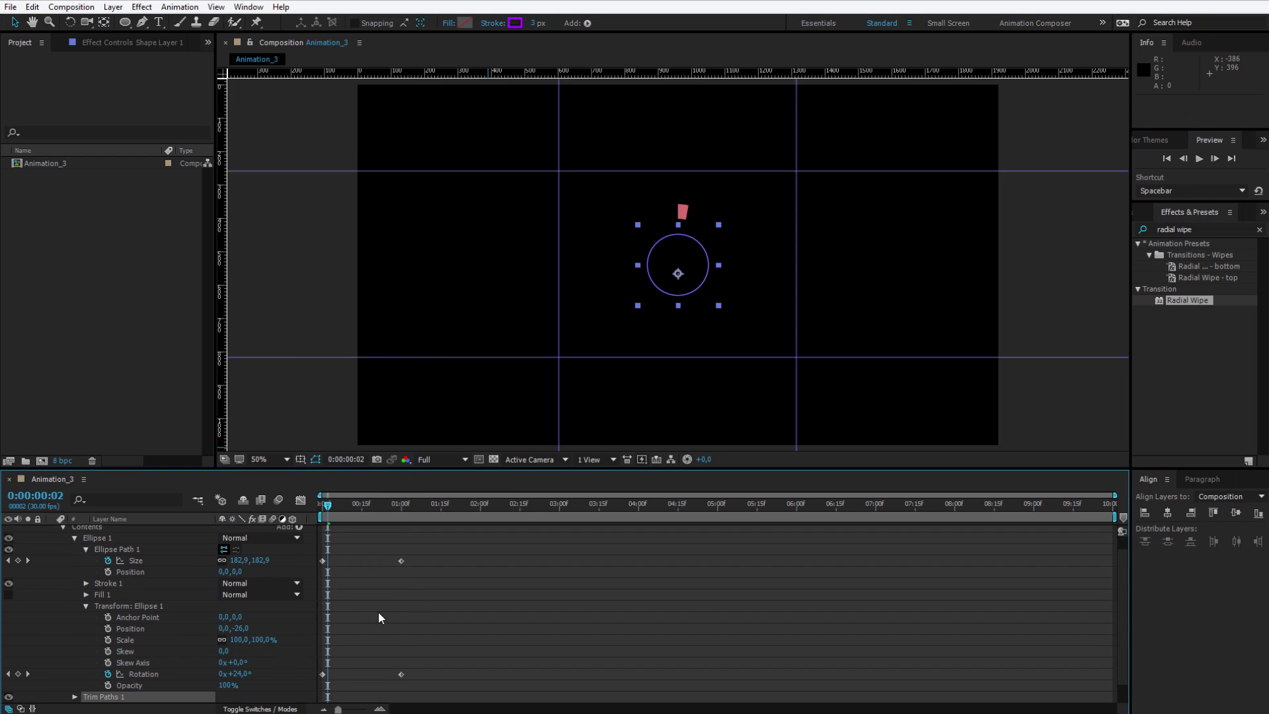
{"action": "scroll", "coordinate": [378, 617], "scroll_direction": "down", "scroll_amount": 1}
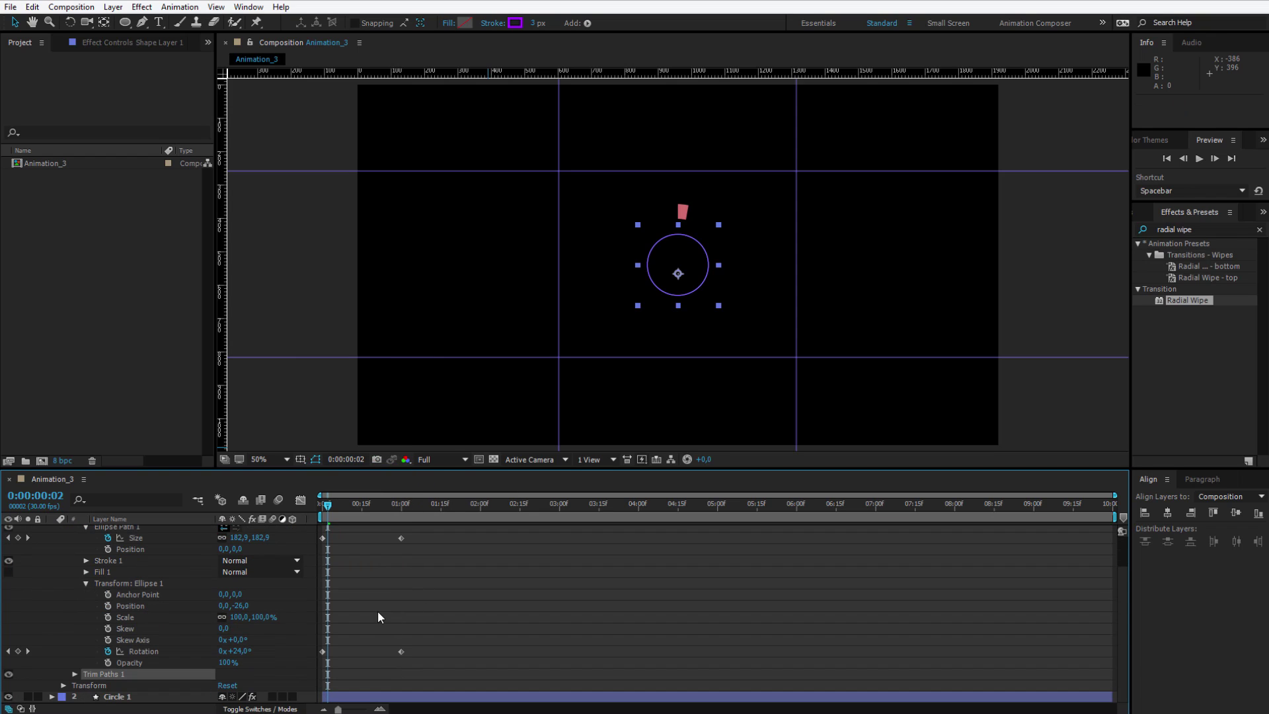
{"action": "left_click", "coordinate": [74, 674]}
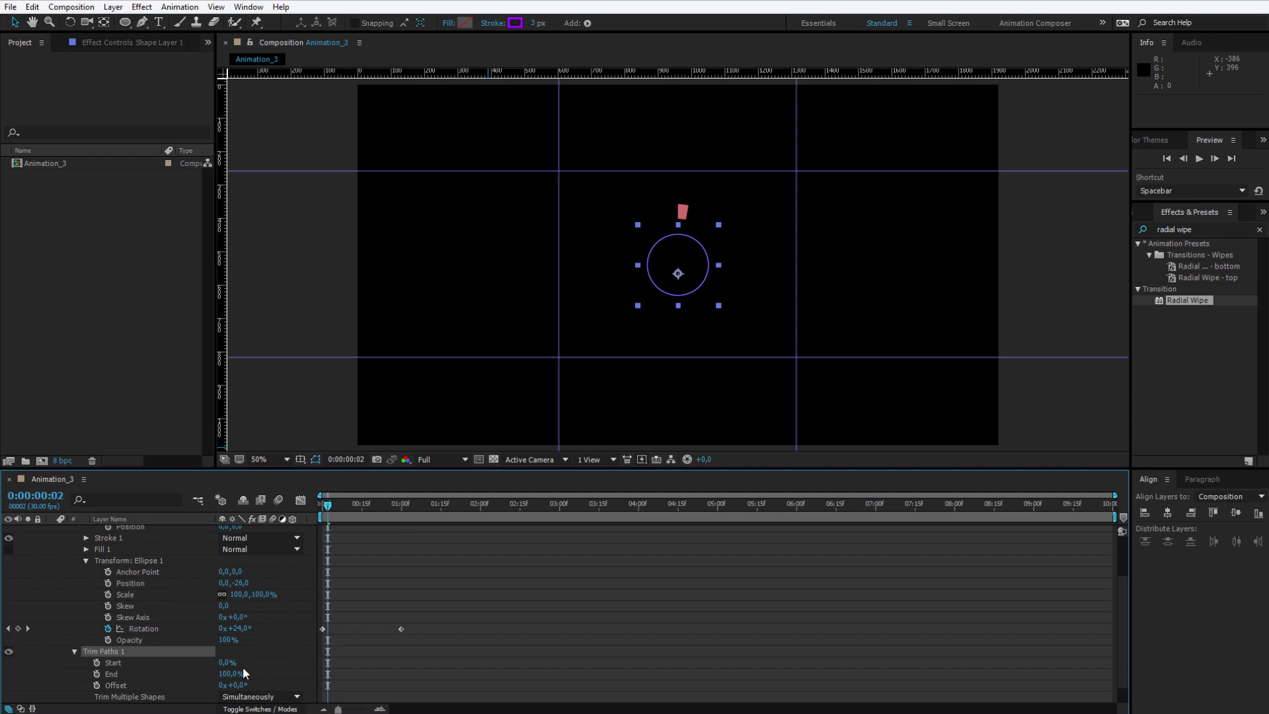
{"action": "left_click_drag", "start_coordinate": [220, 663], "coordinate": [267, 663]}
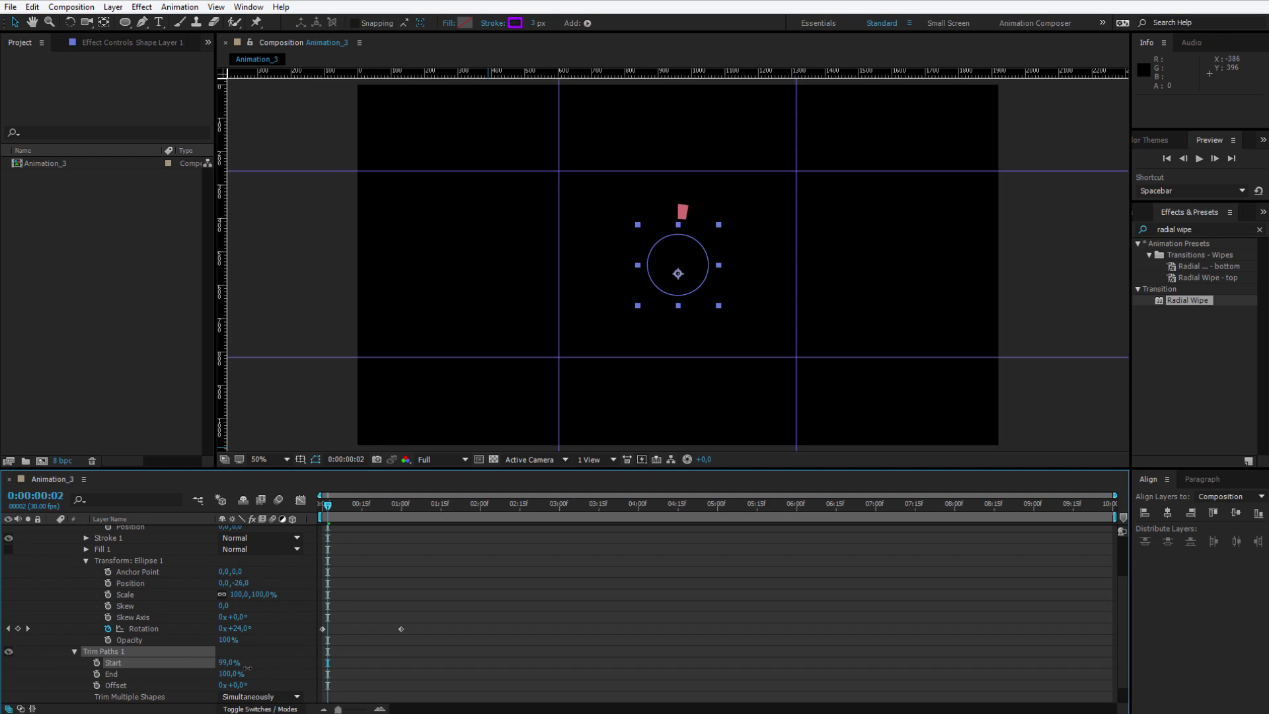
{"action": "key", "text": "ctrl+z"}
{"action": "key", "text": "period"}
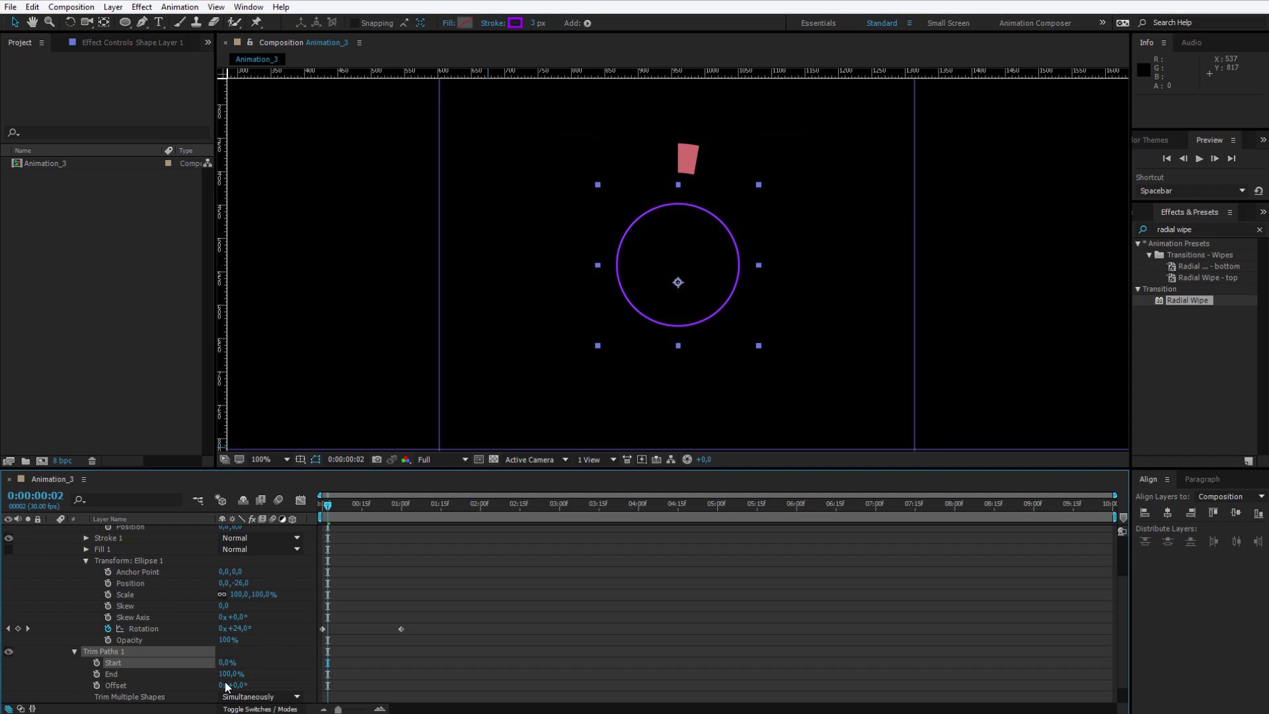
Step: Keyframe Trim End at 0% at frame zero, then raise Start to 100% near frame 19
{"action": "left_click_drag", "start_coordinate": [328, 507], "coordinate": [323, 507]}
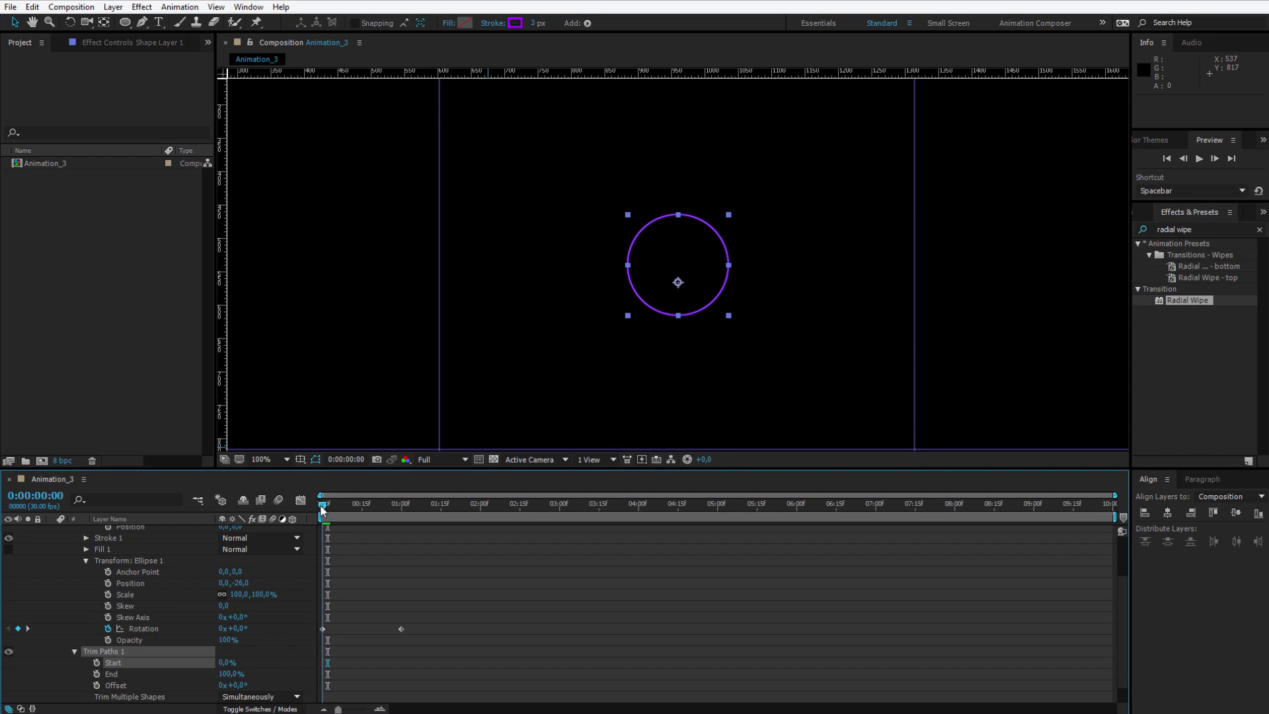
{"action": "left_click_drag", "start_coordinate": [230, 676], "coordinate": [153, 690]}
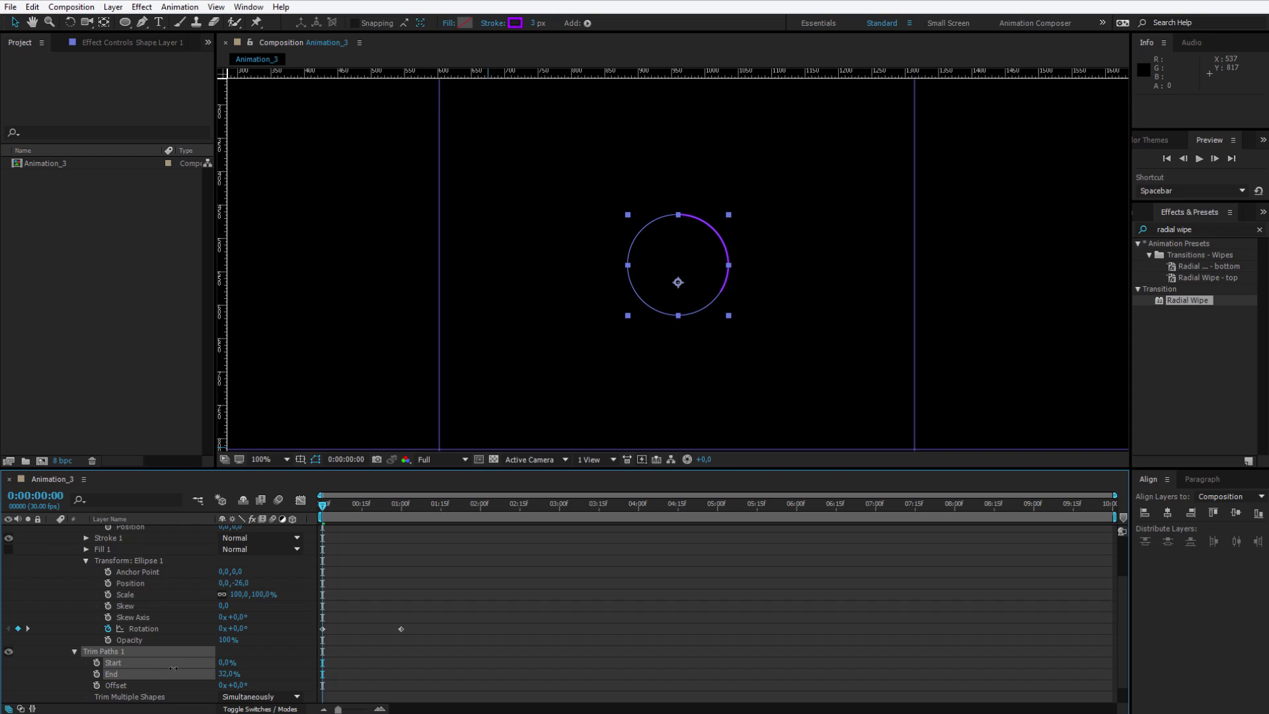
{"action": "left_click", "coordinate": [95, 674]}
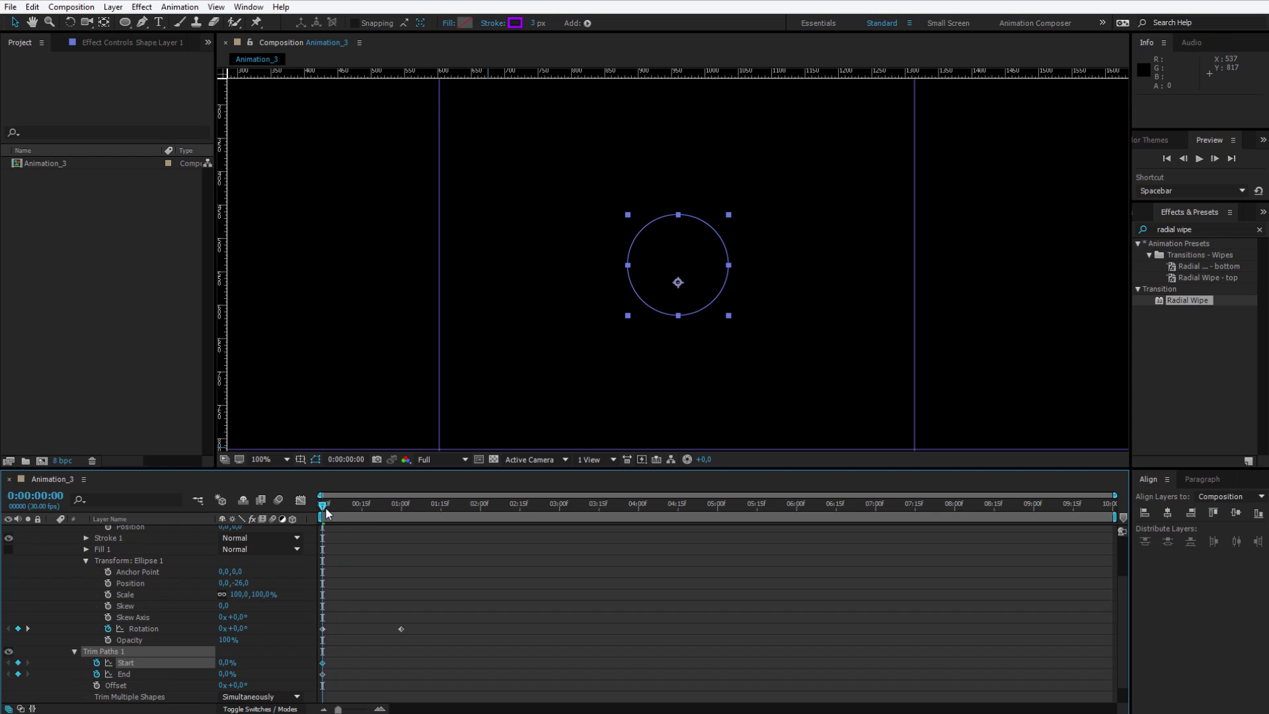
{"action": "left_click_drag", "start_coordinate": [324, 506], "coordinate": [373, 510]}
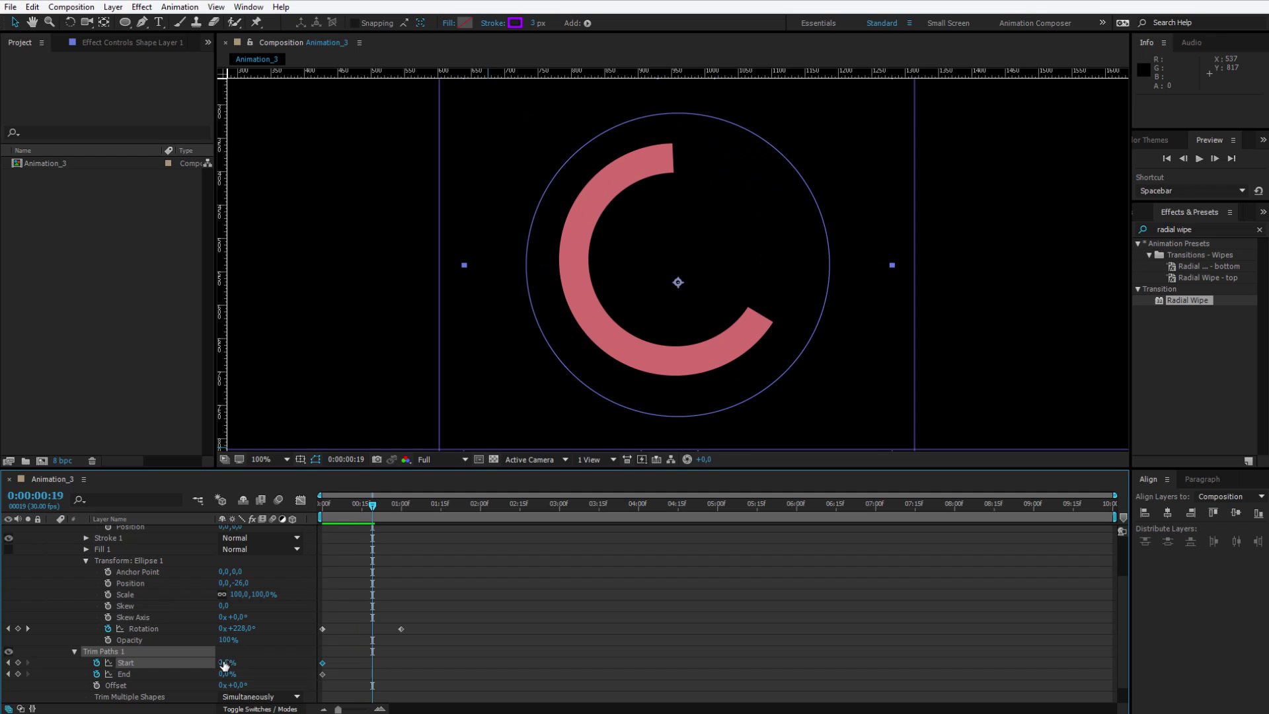
{"action": "left_click_drag", "start_coordinate": [227, 663], "coordinate": [293, 650]}
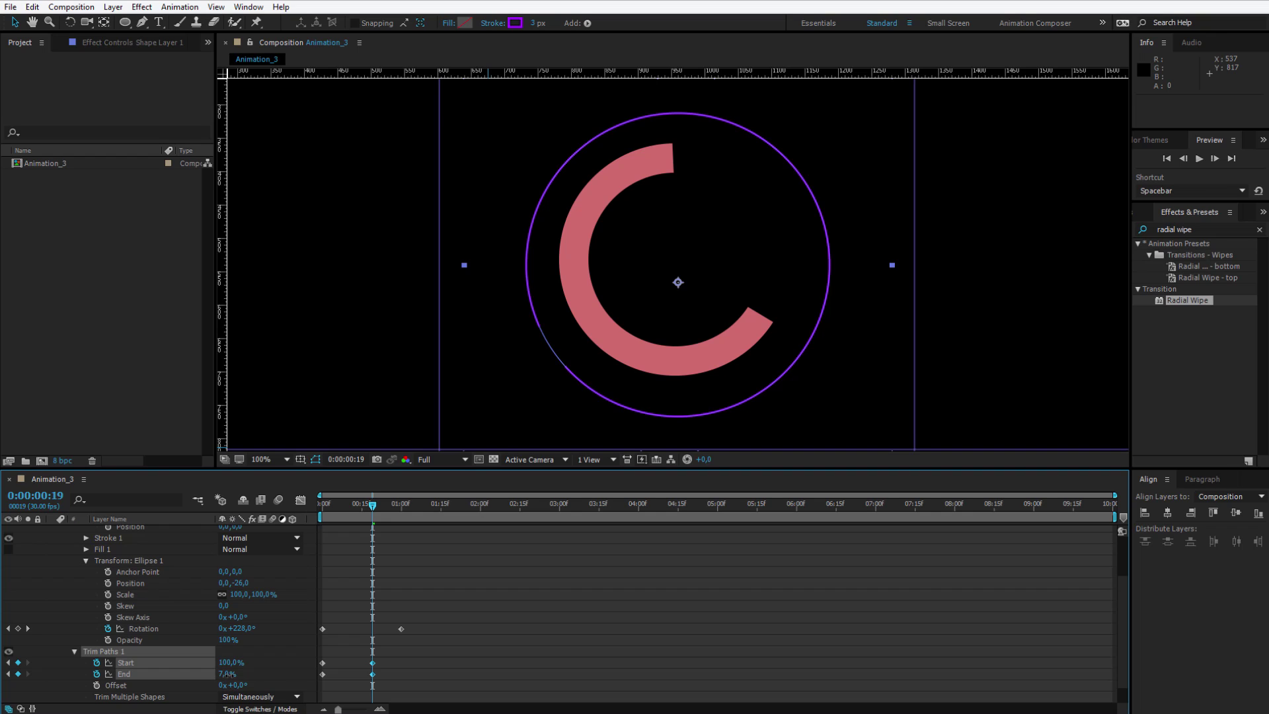
{"action": "left_click_drag", "start_coordinate": [228, 674], "coordinate": [385, 671]}
Step: Bring Trim End to 100% and shift the End keyframes later than Start
{"action": "left_click", "coordinate": [390, 672]}
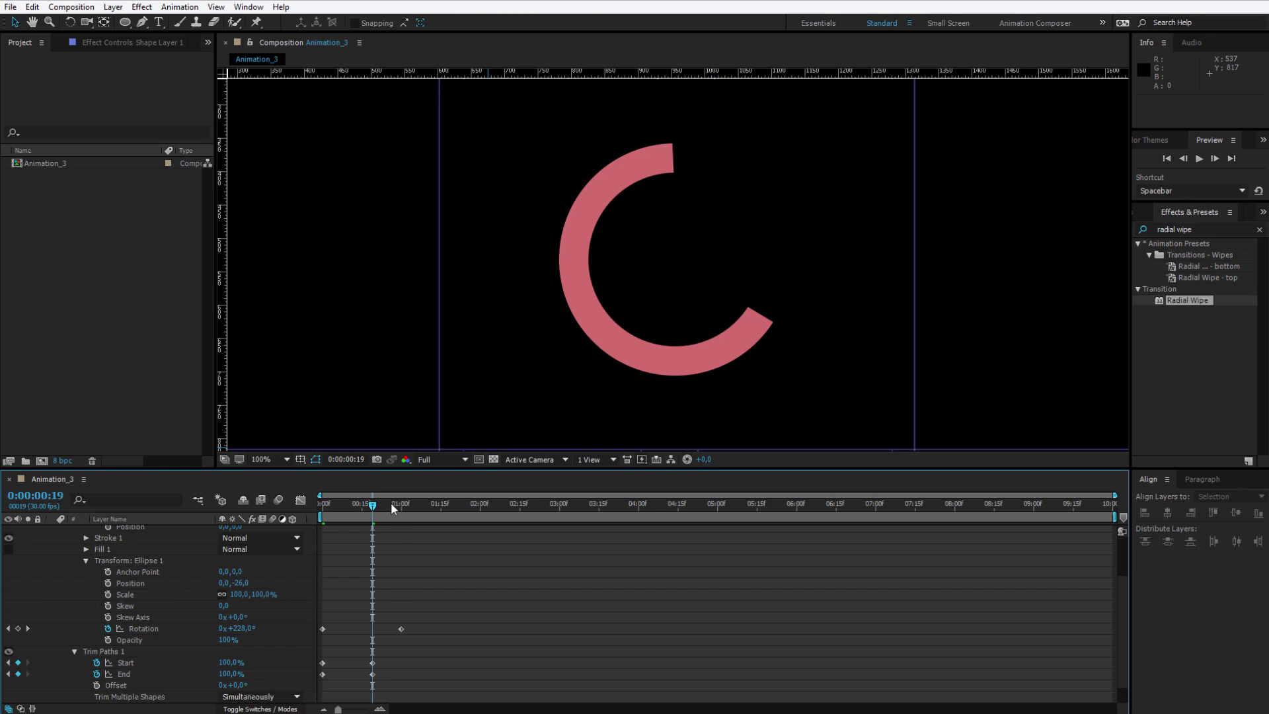
{"action": "left_click_drag", "start_coordinate": [391, 502], "coordinate": [401, 509]}
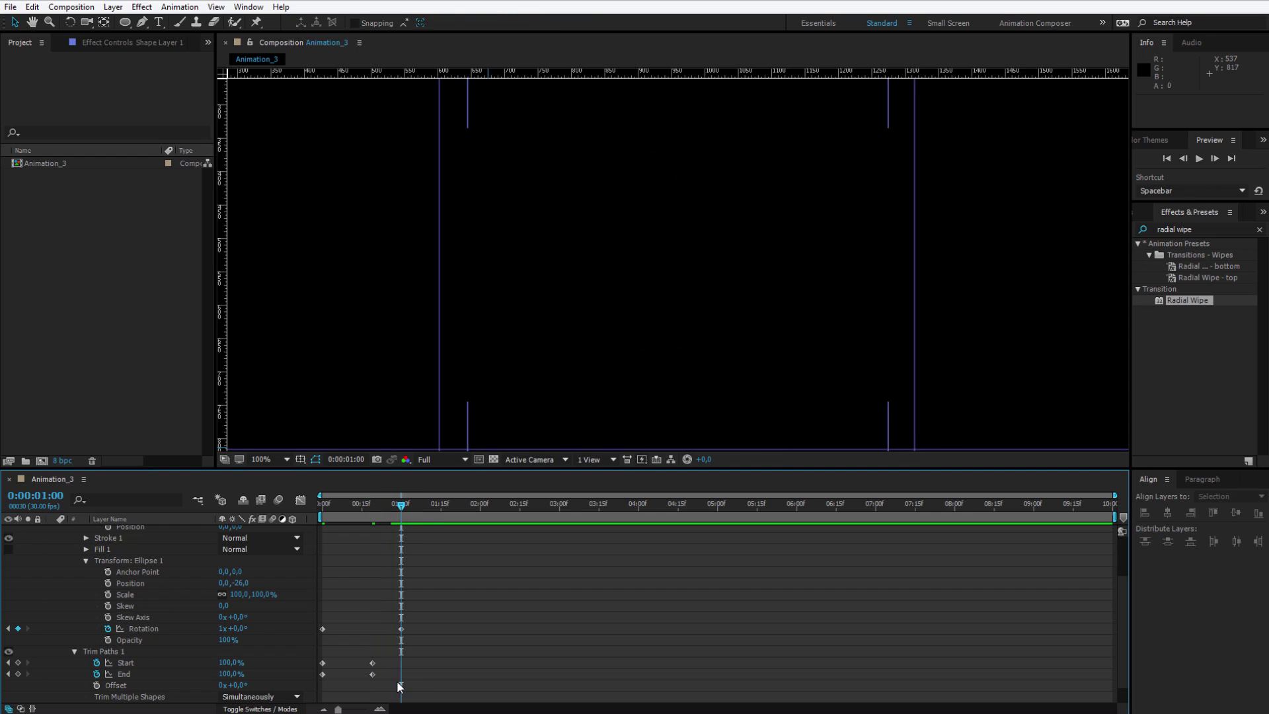
{"action": "mouse_move", "coordinate": [397, 681]}
{"action": "left_mouse_down"}
{"action": "mouse_move", "coordinate": [370, 659]}
{"action": "mouse_move", "coordinate": [396, 672]}
{"action": "mouse_move", "coordinate": [321, 673]}
{"action": "mouse_move", "coordinate": [347, 678]}
{"action": "left_mouse_up"}
Step: Return to frame 0 and scrub to check the arc drawing on and off
{"action": "left_click", "coordinate": [773, 388]}
{"action": "key", "text": "Home"}
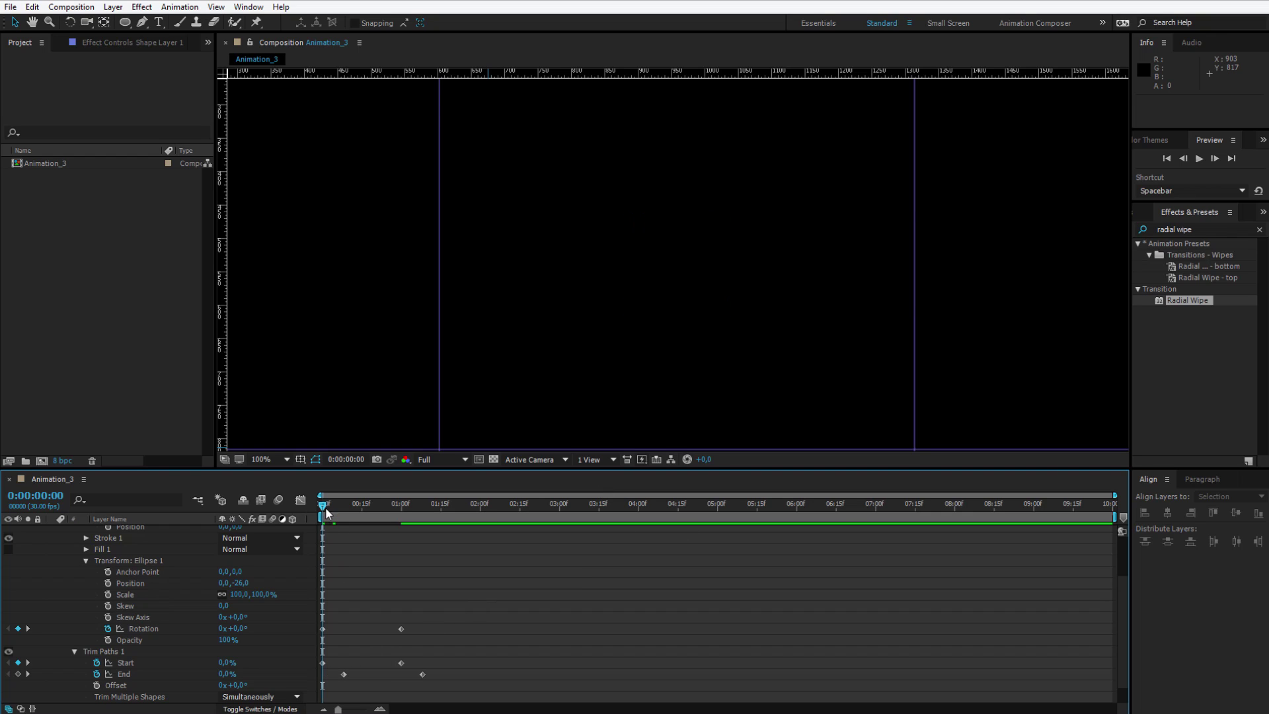
{"action": "left_click_drag", "start_coordinate": [326, 506], "coordinate": [377, 504]}
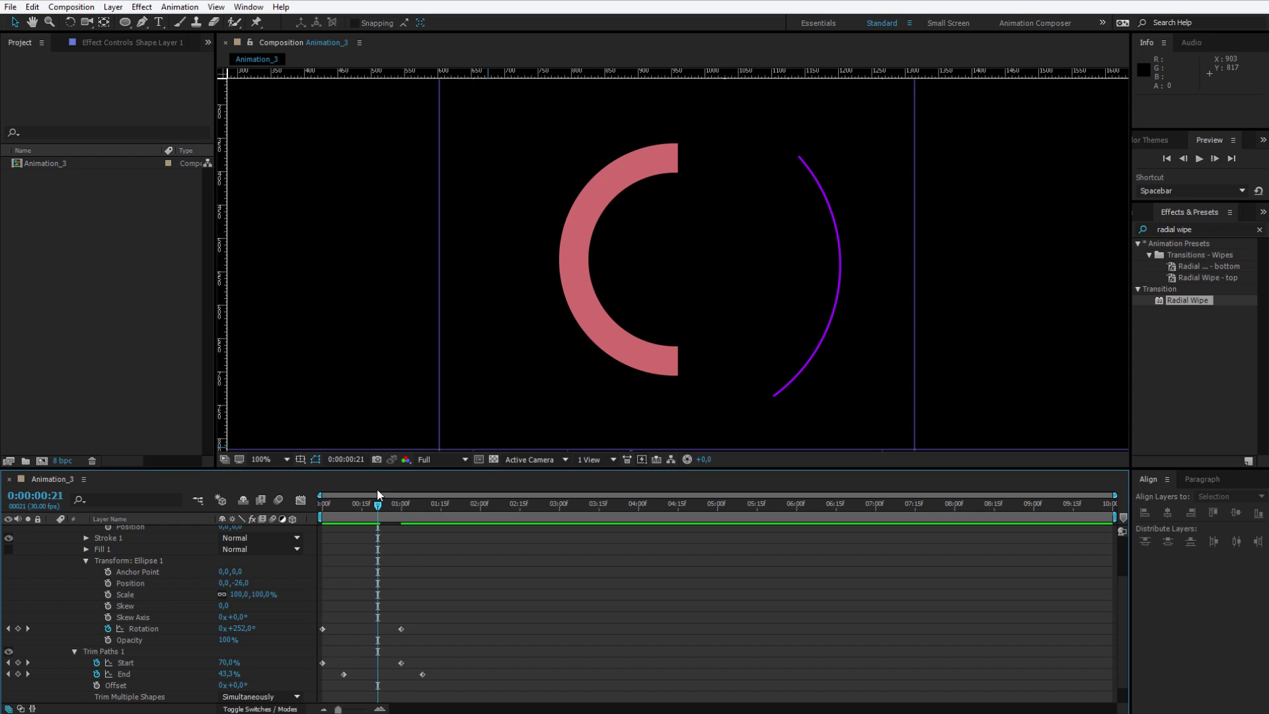
{"action": "mouse_move", "coordinate": [380, 508]}
{"action": "left_mouse_down"}
{"action": "mouse_move", "coordinate": [391, 506]}
{"action": "mouse_move", "coordinate": [333, 514]}
{"action": "left_mouse_up"}
{"action": "key", "text": "Home"}
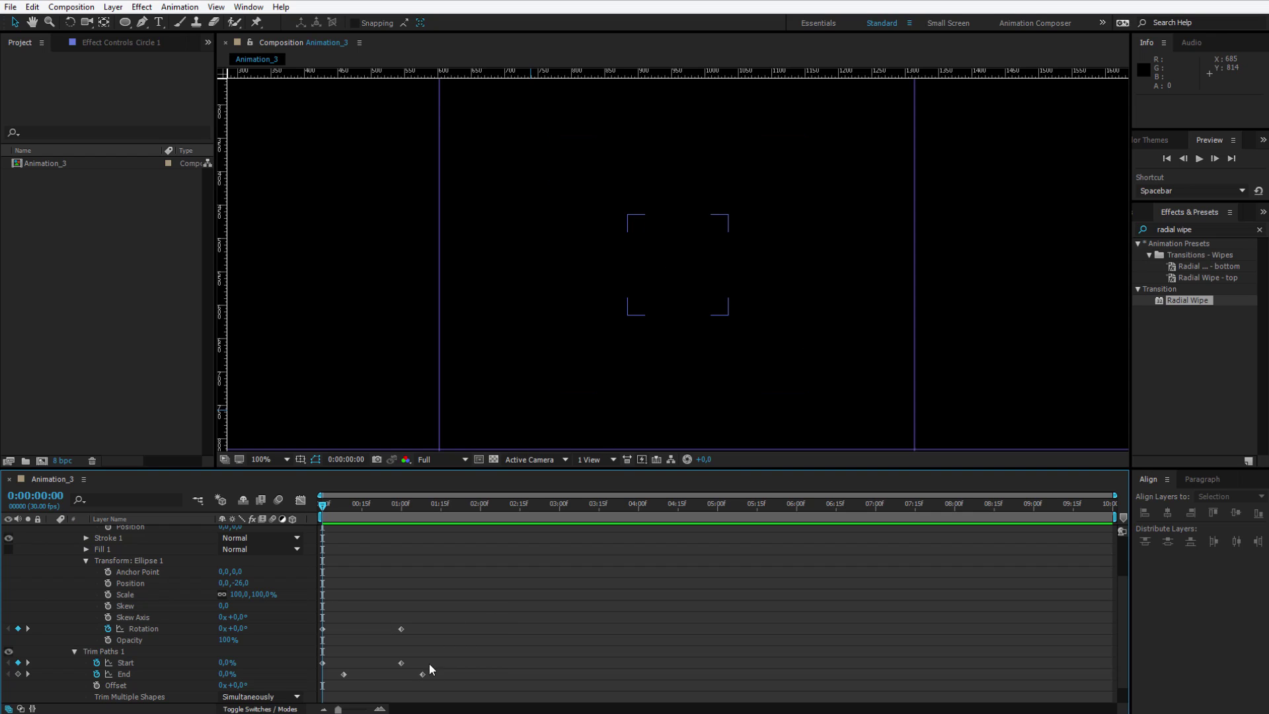
{"action": "scroll", "coordinate": [481, 574], "scroll_direction": "down", "scroll_amount": 2}
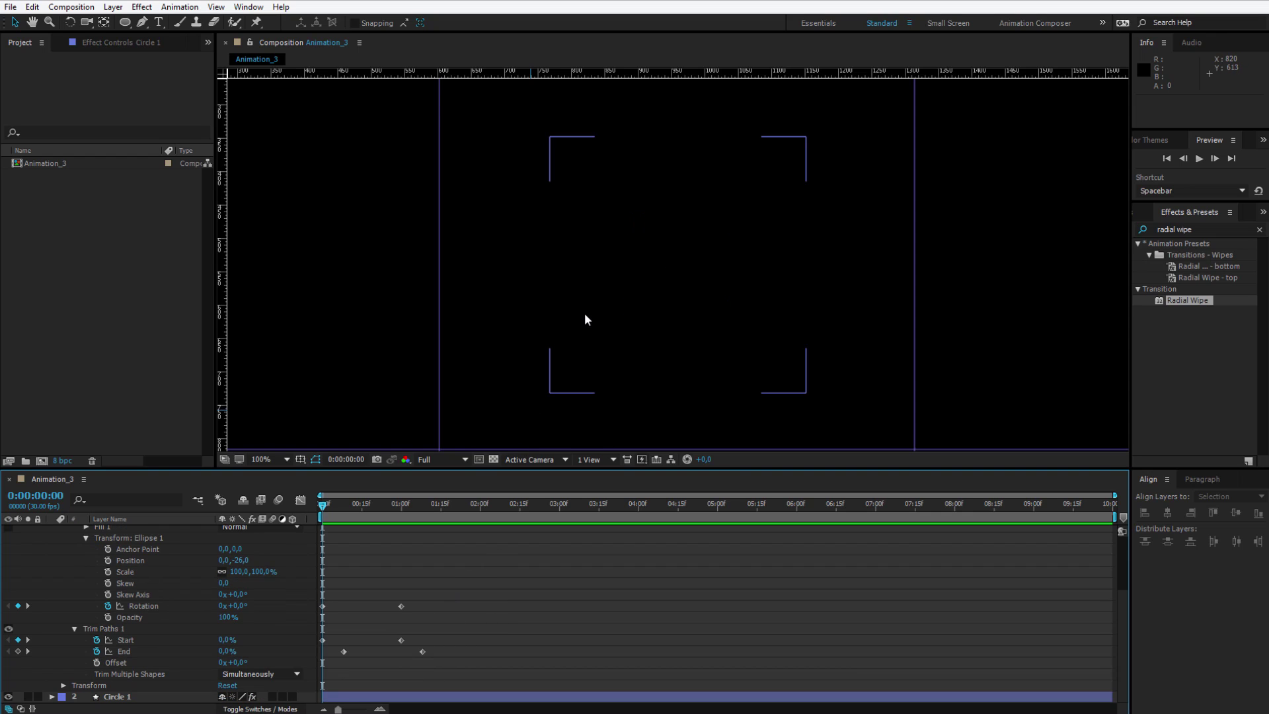
{"action": "scroll", "coordinate": [644, 289], "scroll_direction": "down", "scroll_amount": 2}
{"action": "left_click", "coordinate": [647, 285]}
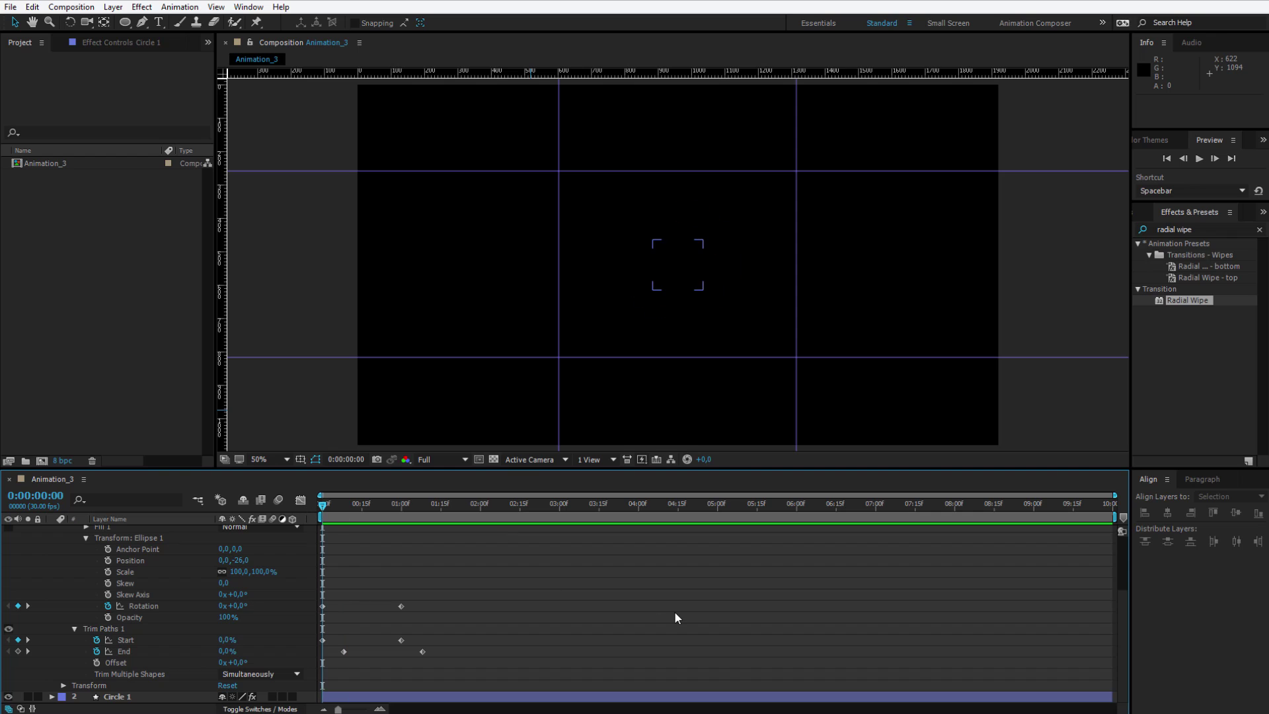
{"action": "key", "text": "space"}
{"action": "left_click", "coordinate": [424, 500]}
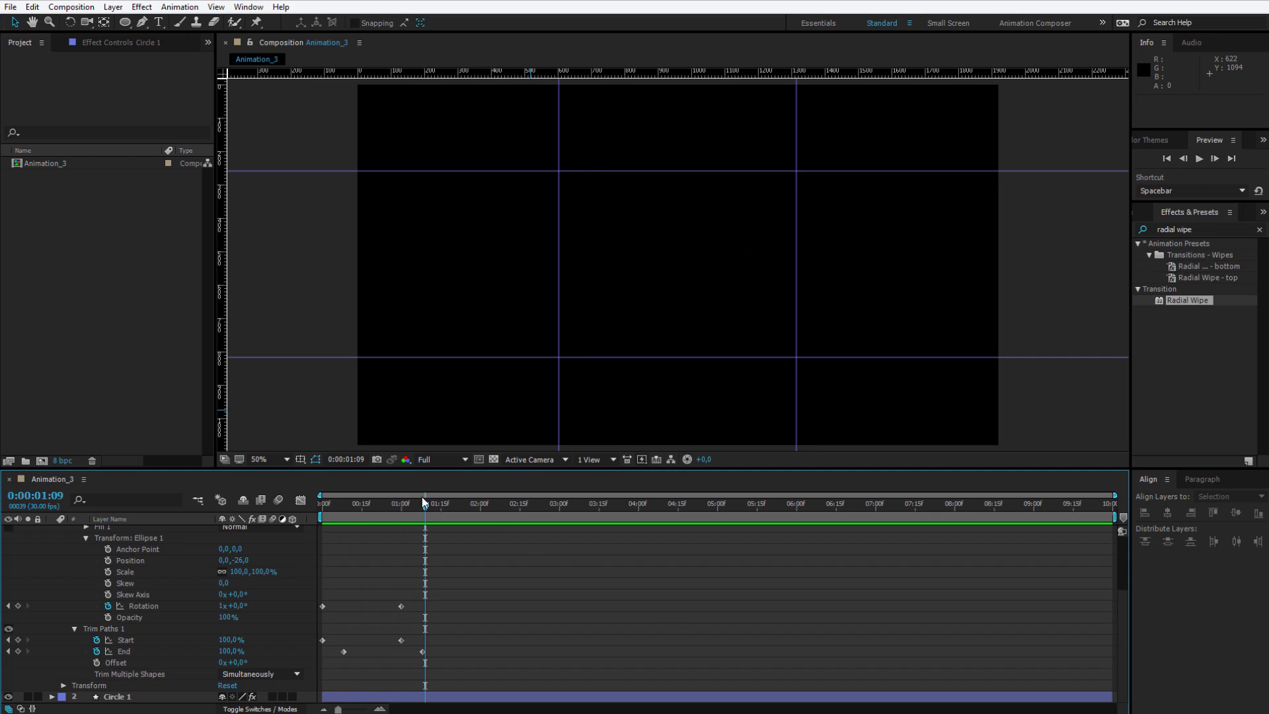
{"action": "key", "text": "space"}
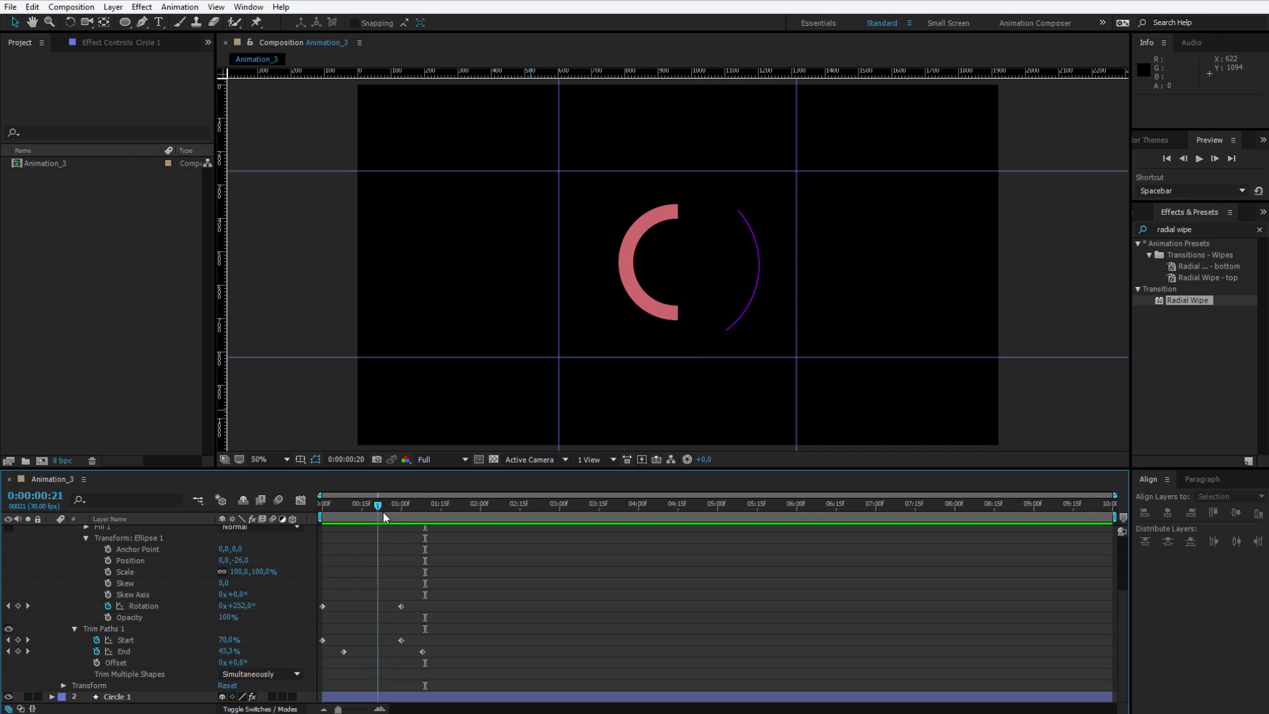
{"action": "left_click_drag", "start_coordinate": [398, 515], "coordinate": [416, 517]}
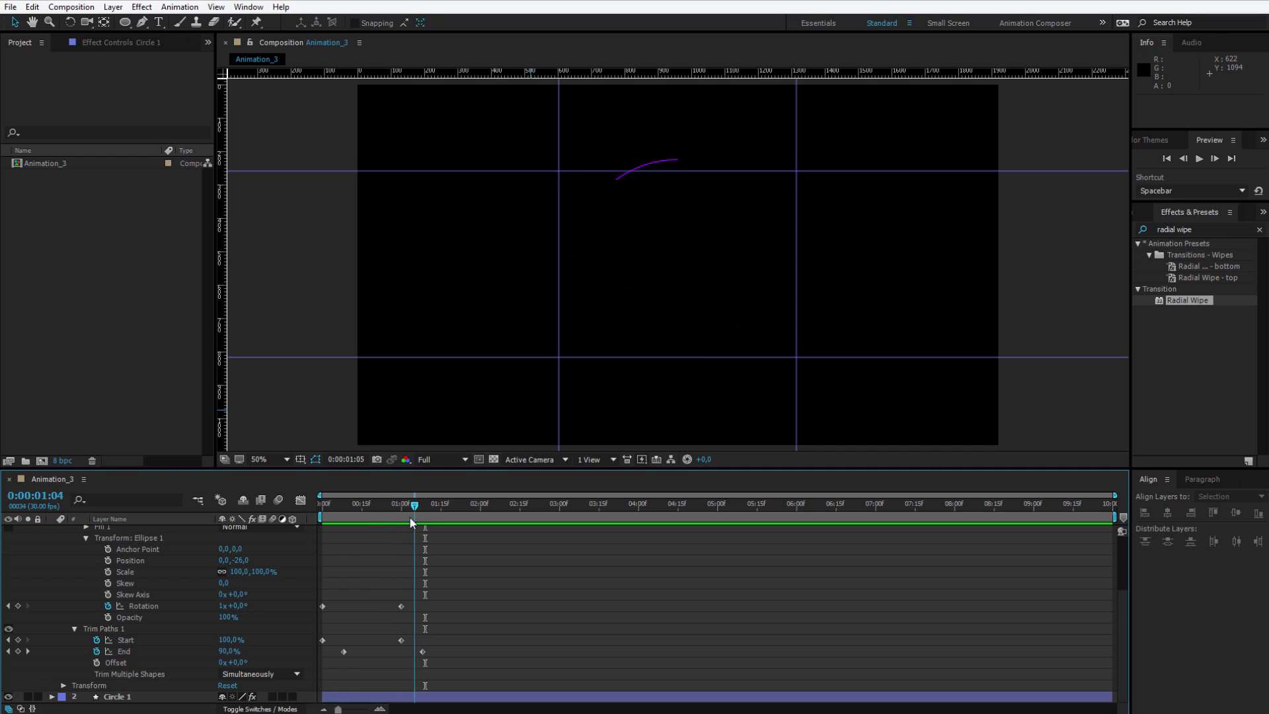
Step: Move the last End and Rotation keyframes to 1:06
{"action": "left_click", "coordinate": [423, 651]}
{"action": "left_click_drag", "start_coordinate": [423, 653], "coordinate": [416, 651]}
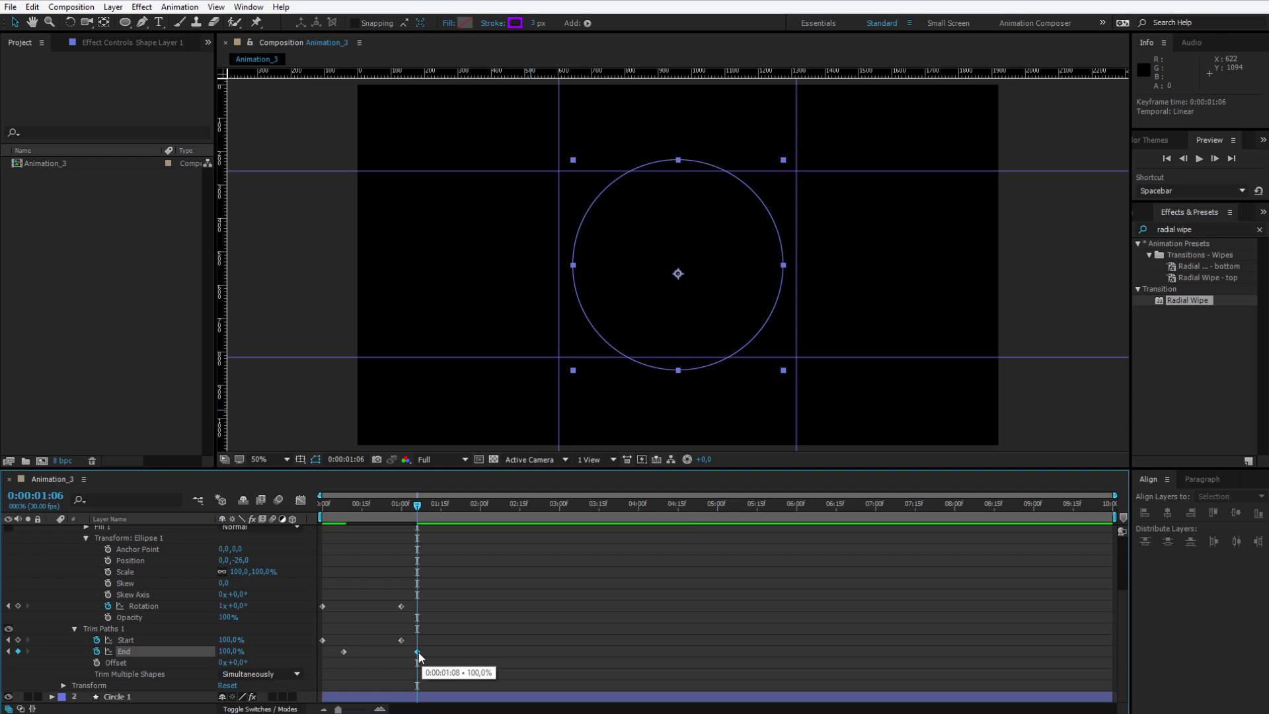
{"action": "left_click", "coordinate": [402, 606]}
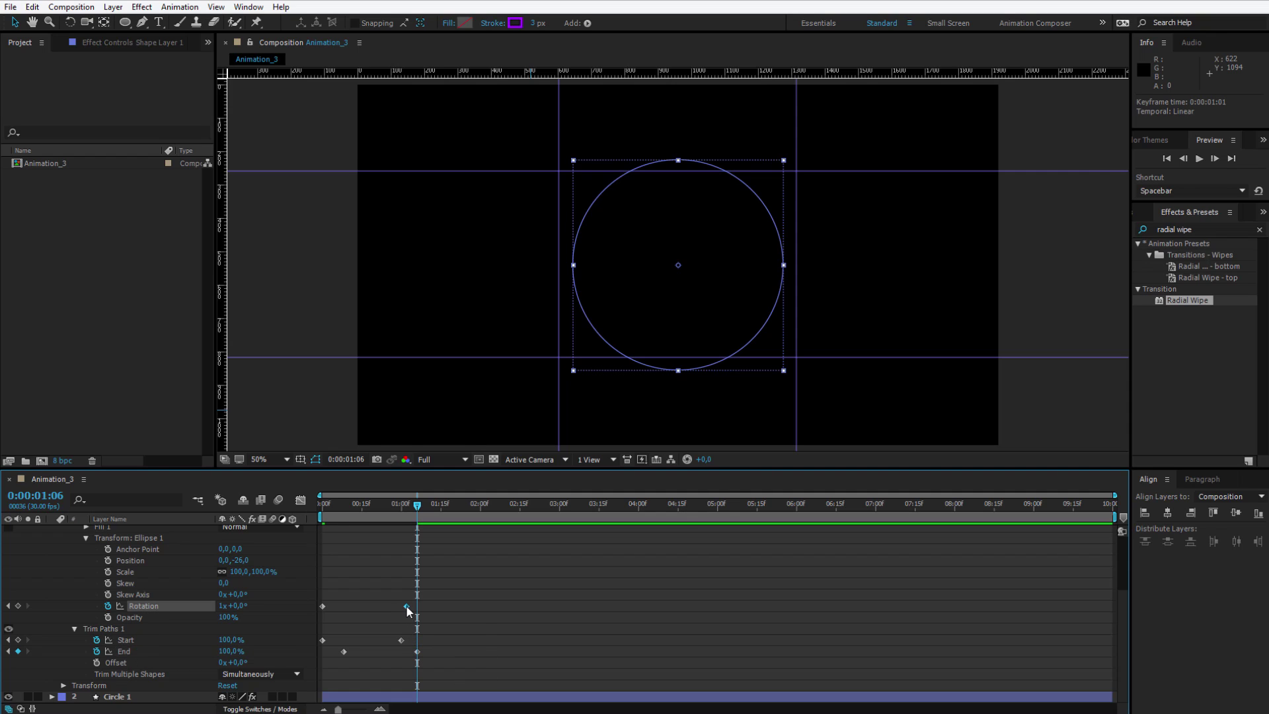
{"action": "left_click_drag", "start_coordinate": [402, 606], "coordinate": [417, 606]}
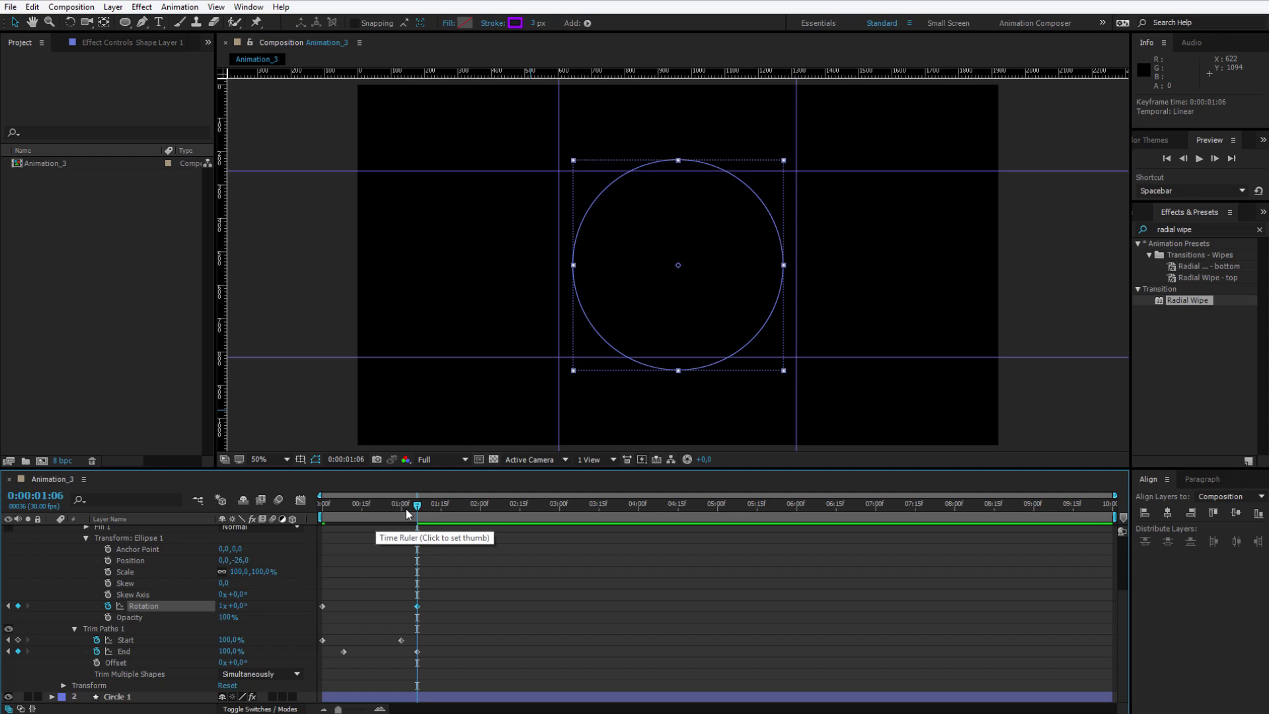
Step: At 1:06, raise the ending Rotation to 1x+53° and return to the first frame
{"action": "left_click_drag", "start_coordinate": [407, 512], "coordinate": [397, 511]}
{"action": "left_click", "coordinate": [553, 590]}
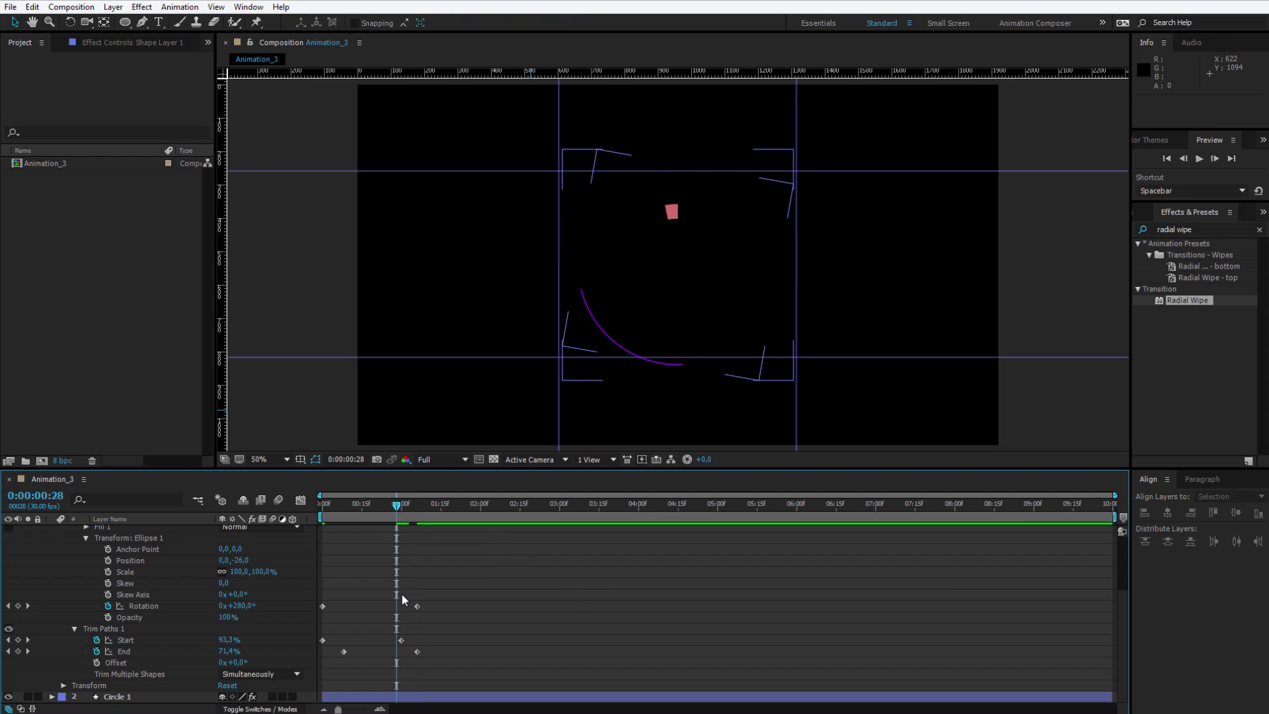
{"action": "left_click_drag", "start_coordinate": [401, 518], "coordinate": [413, 503]}
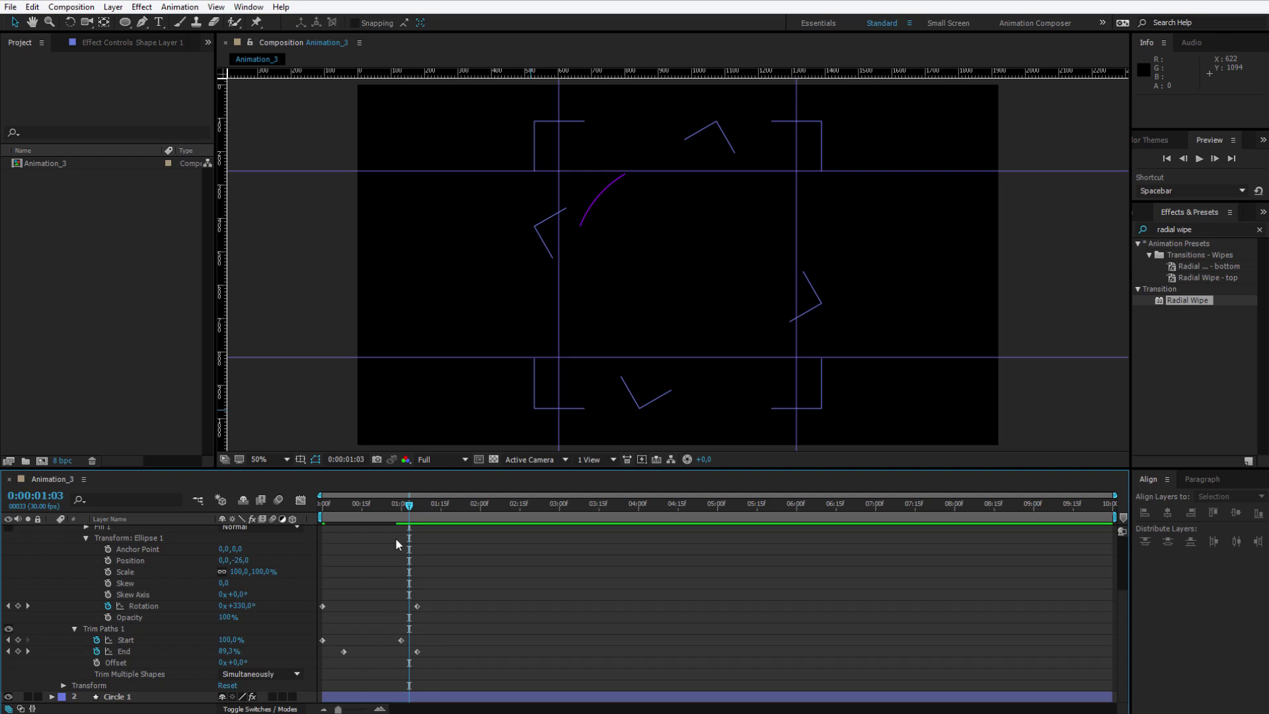
{"action": "key", "text": "Page_Down"}
{"action": "key", "text": "Page_Down"}
{"action": "key", "text": "Page_Down"}
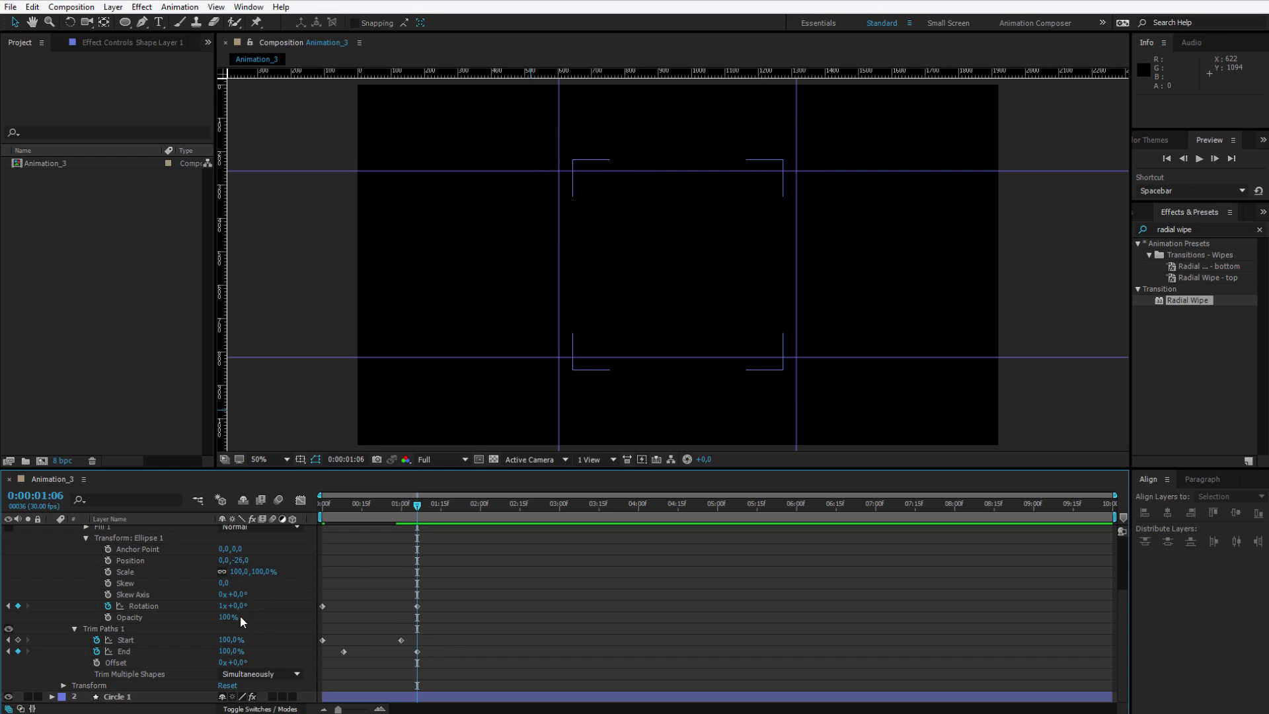
{"action": "left_click_drag", "start_coordinate": [236, 605], "coordinate": [274, 603]}
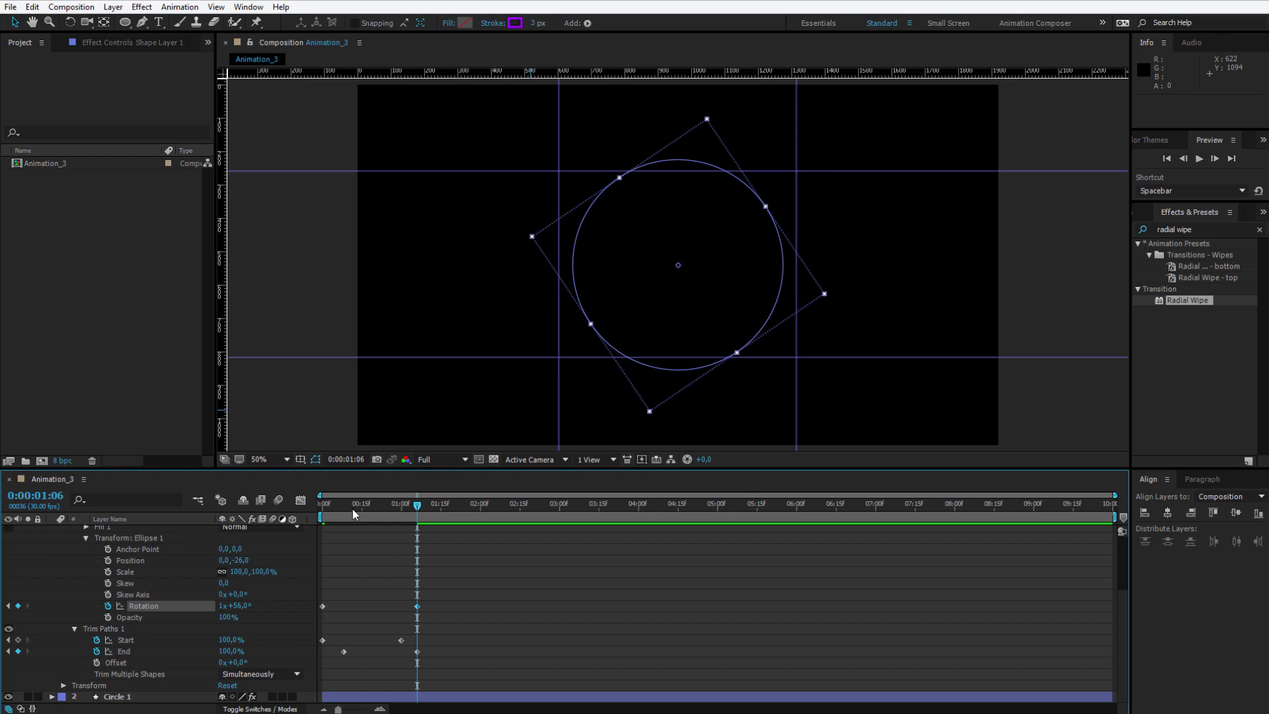
{"action": "left_click_drag", "start_coordinate": [352, 509], "coordinate": [302, 508]}
{"action": "left_click", "coordinate": [555, 604]}
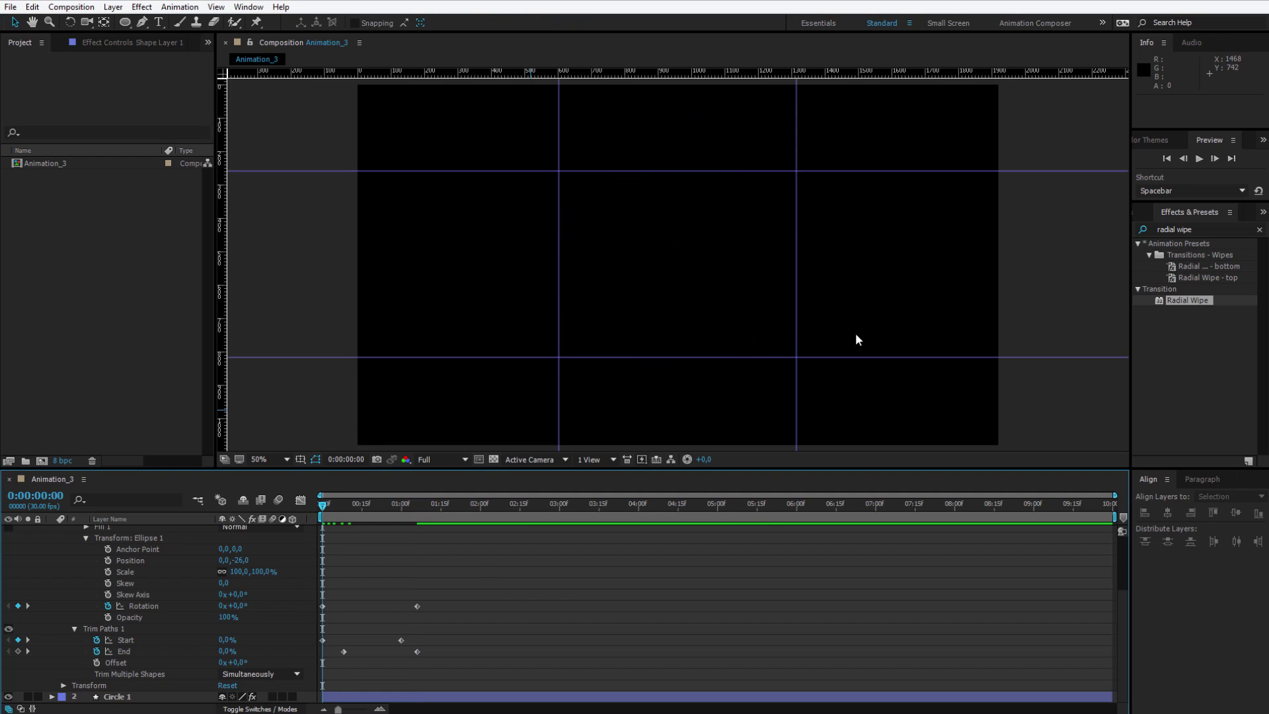
Step: Play a preview, then select the five Line 1 layers and scrub the dotted animation
{"action": "key", "text": "space"}
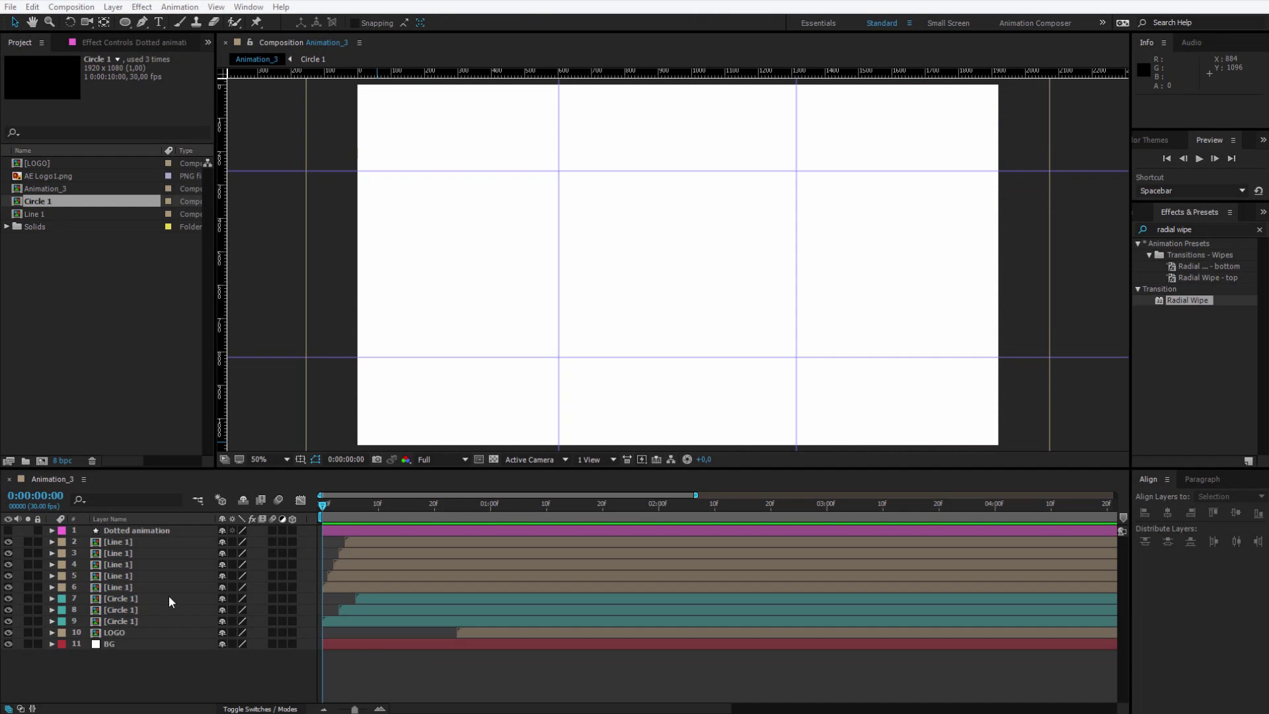
{"action": "left_click", "coordinate": [134, 542]}
{"action": "left_click", "coordinate": [142, 582], "text": "shift"}
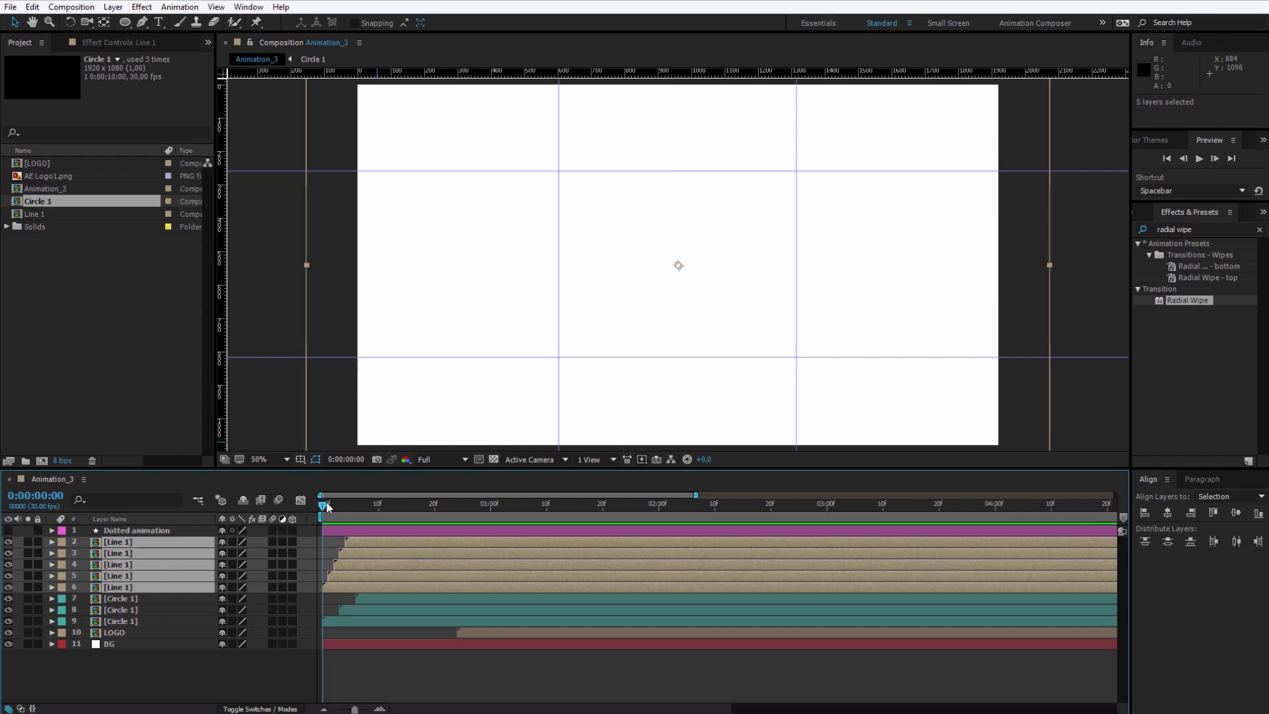
{"action": "mouse_move", "coordinate": [324, 506]}
{"action": "left_mouse_down"}
{"action": "mouse_move", "coordinate": [451, 535]}
{"action": "mouse_move", "coordinate": [520, 534]}
{"action": "left_mouse_up"}
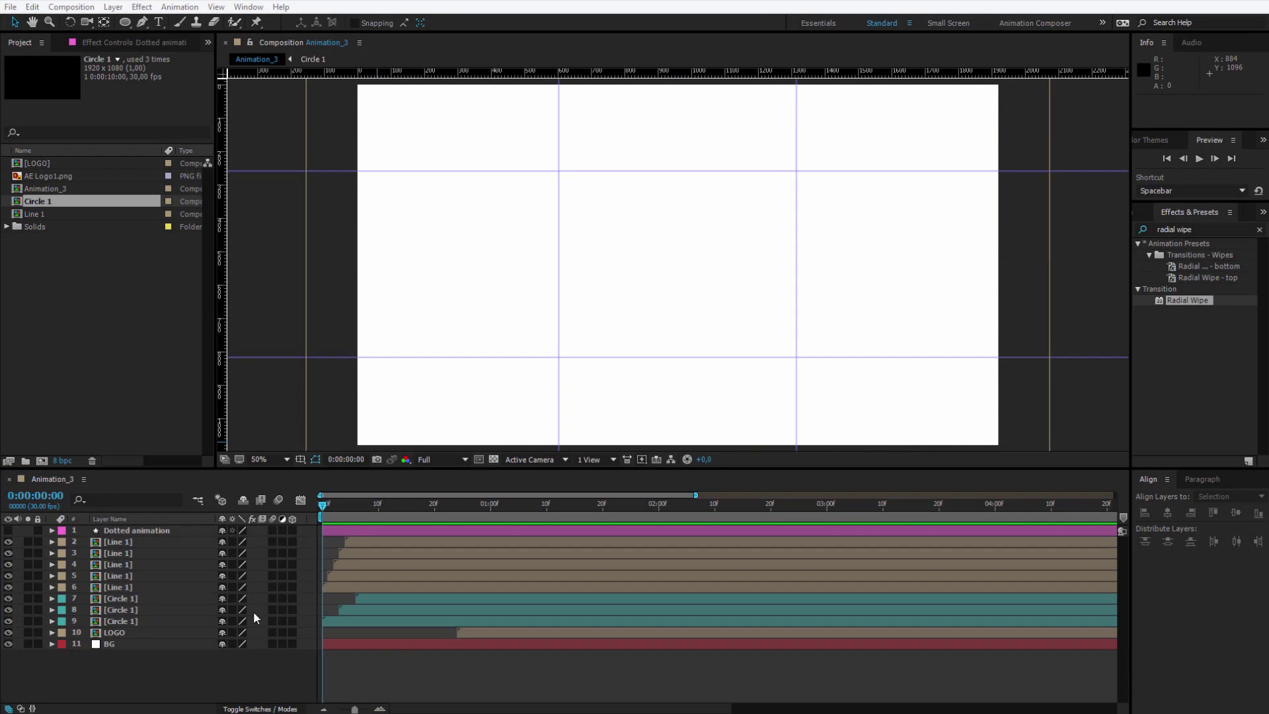
{"action": "left_click", "coordinate": [133, 544]}
{"action": "left_click", "coordinate": [135, 586], "text": "shift"}
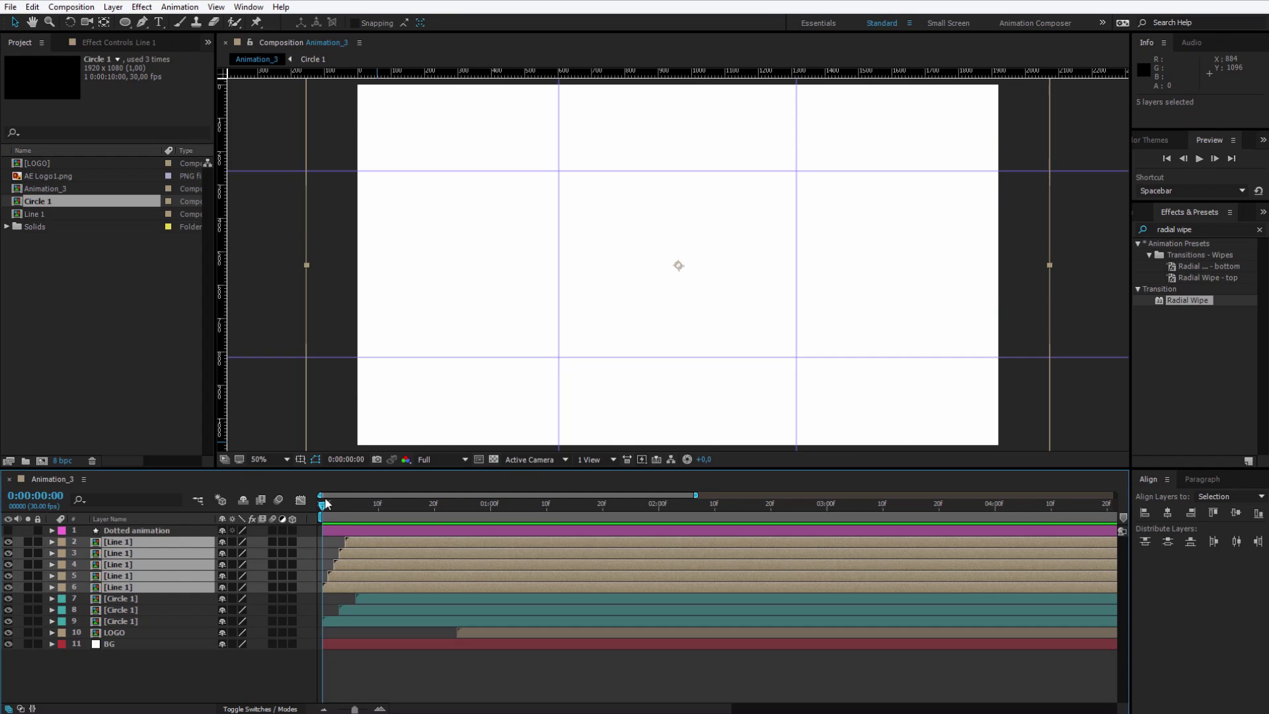
{"action": "left_click_drag", "start_coordinate": [321, 506], "coordinate": [384, 515]}
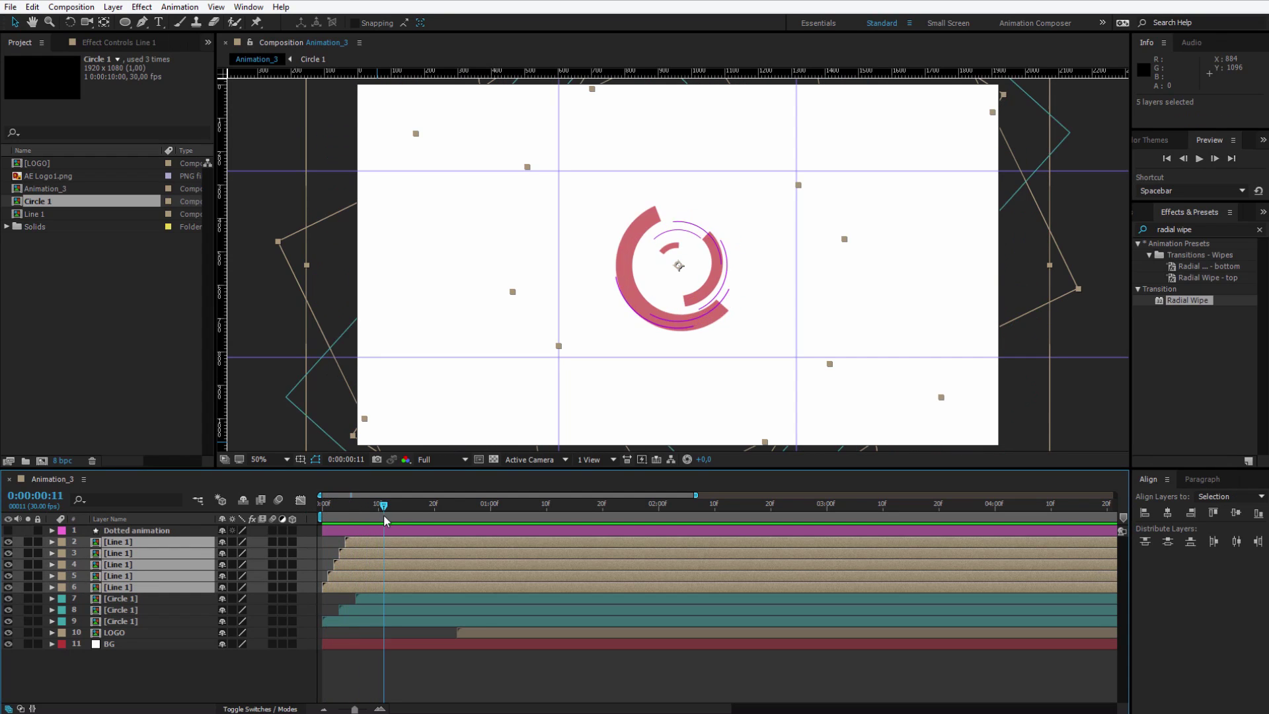